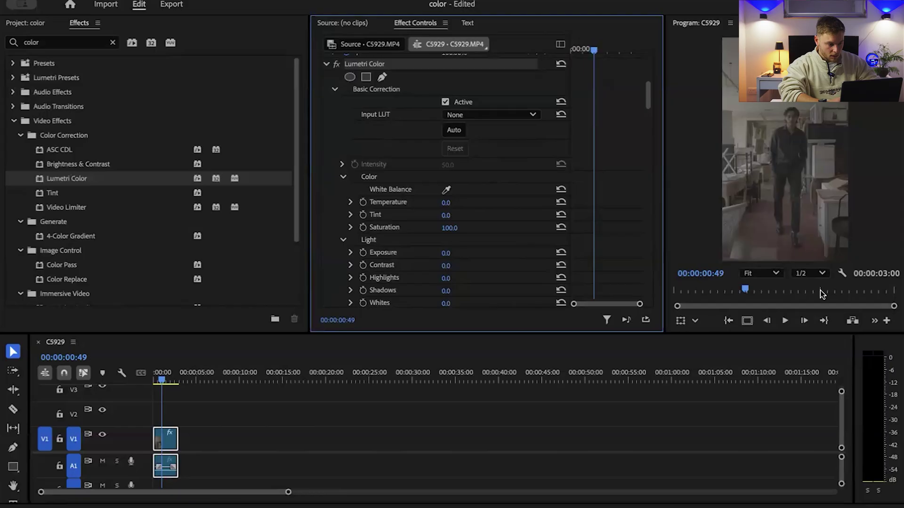
- From the Lumetri Creative Look list, choose Browse… to open the SonyLookProfiles .cube LUTs
drag(647, 93, 648, 125)
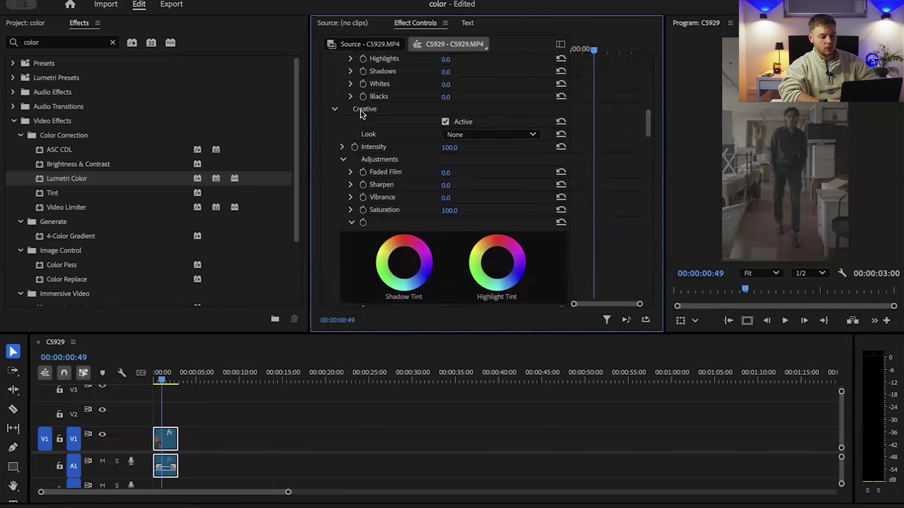
click(497, 132)
click(495, 176)
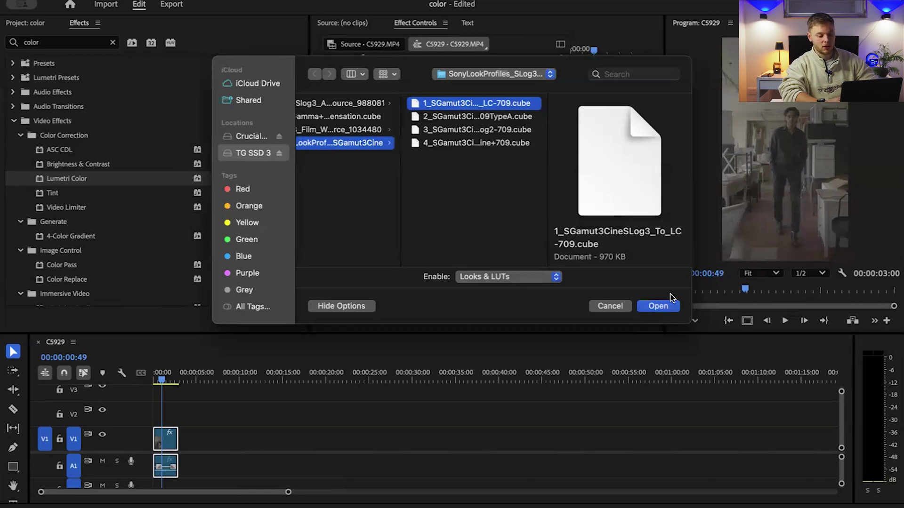
- Load 1_SGamut3CineSLog3_To_LC-709.cube as the clip's creative look
click(658, 306)
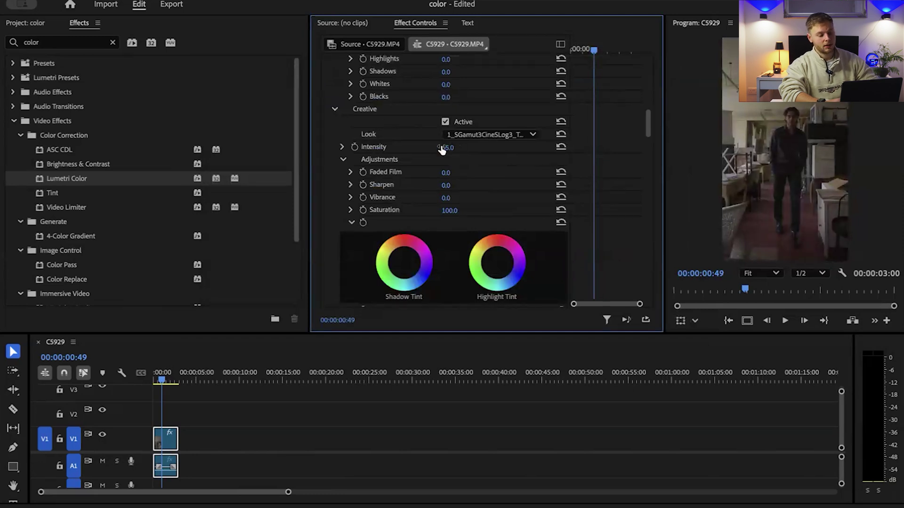
- Set Look Intensity to 60 and Sharpen to 25, with Vibrance 30 and Saturation 115
click(458, 146)
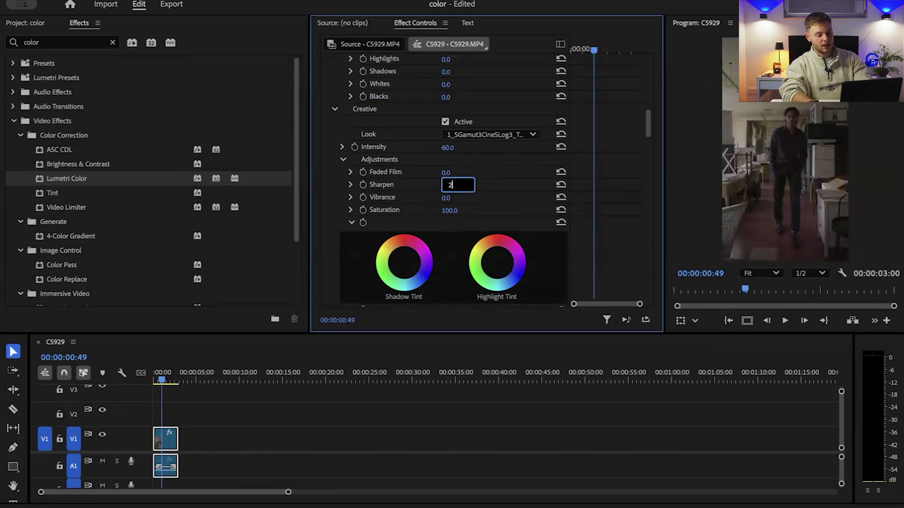
text(25)
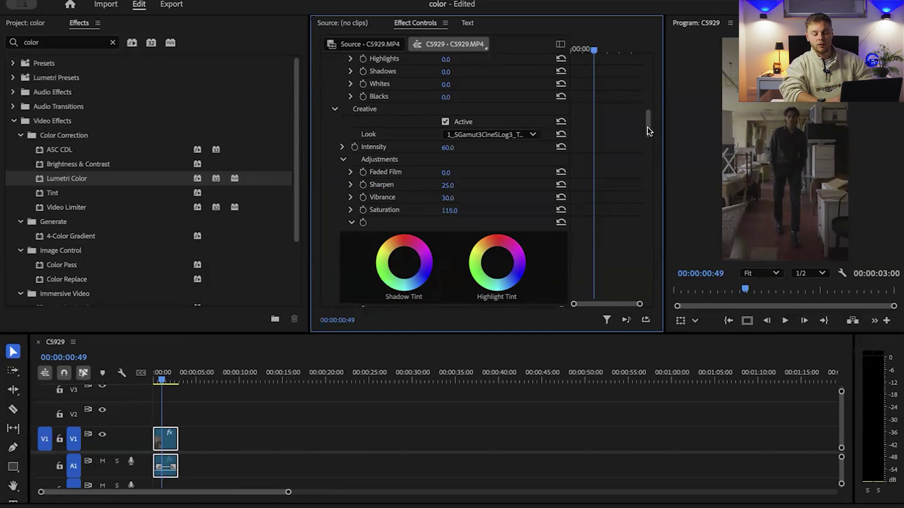
- Scroll up to Basic Correction Light and scrub Highlights up to 35
drag(648, 128, 653, 105)
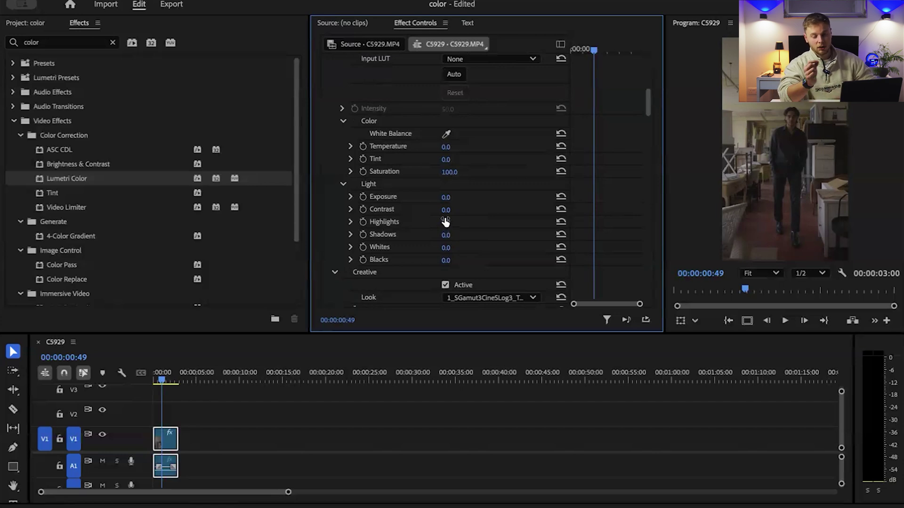
drag(445, 222, 454, 222)
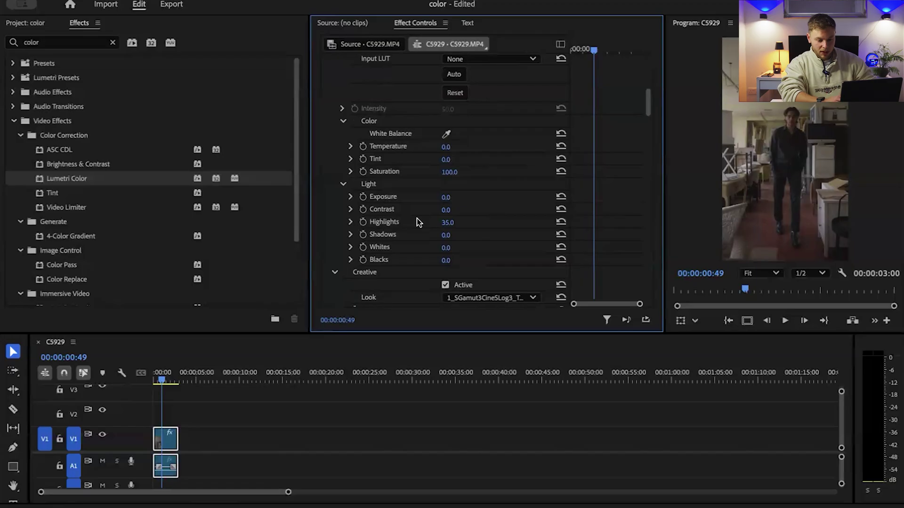
- Type Highlights 40 and Whites 35 in Lumetri Light
click(445, 222)
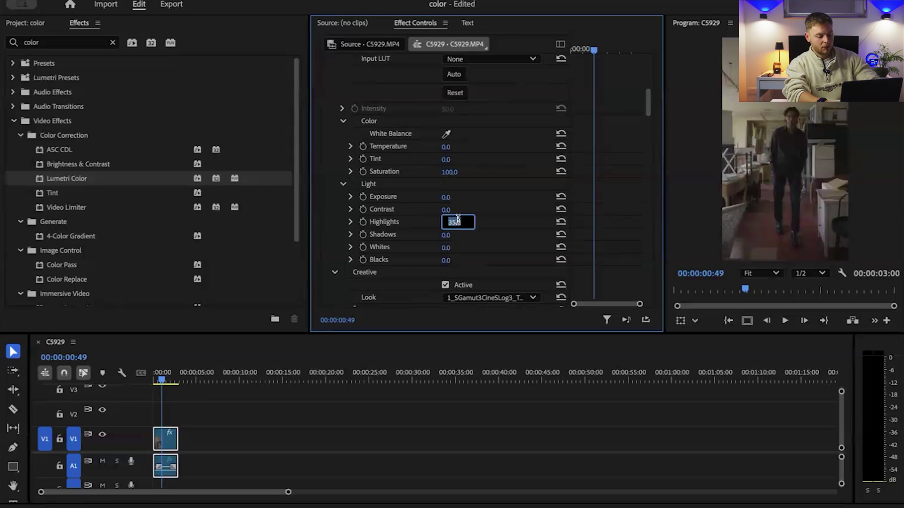
text(40)
key(Return)
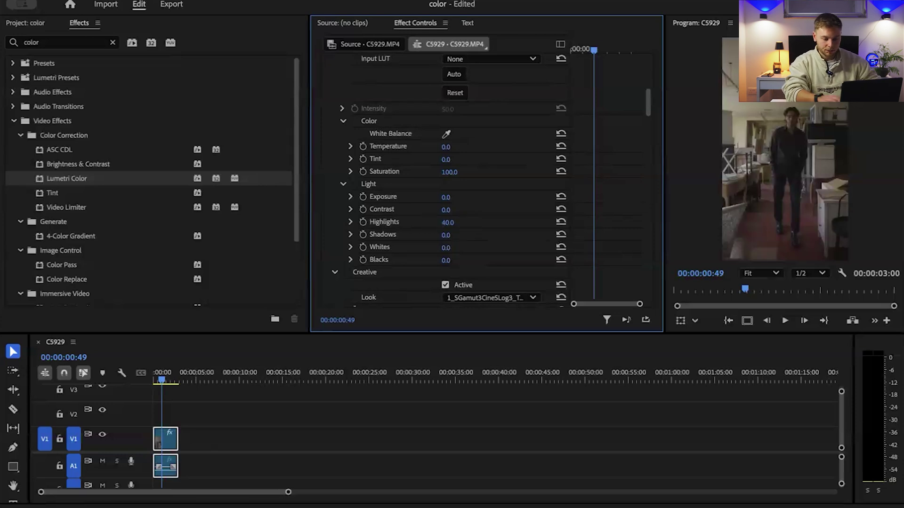
click(457, 247)
text(30)
key(Return)
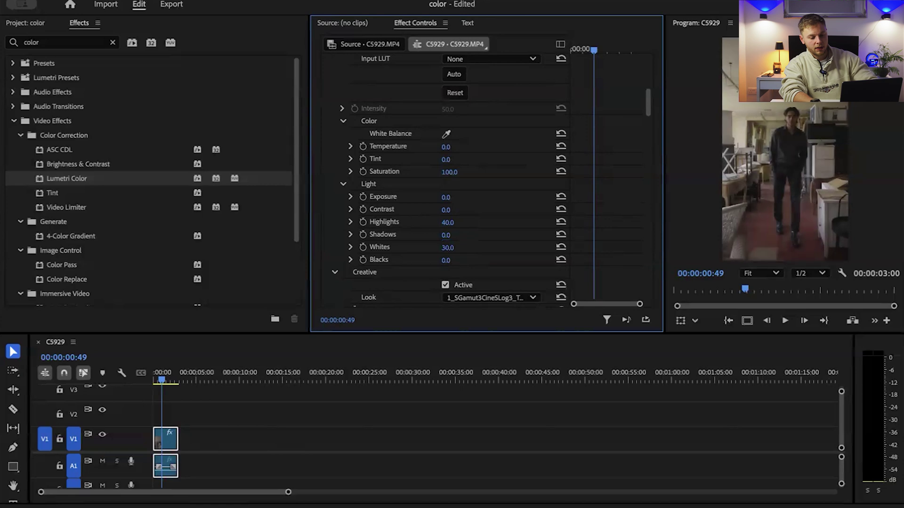
click(458, 246)
text(35)
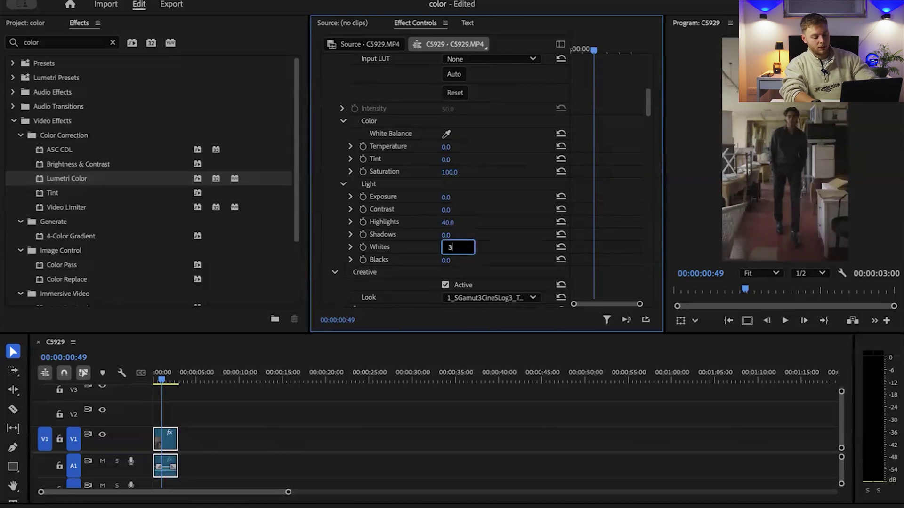
key(Return)
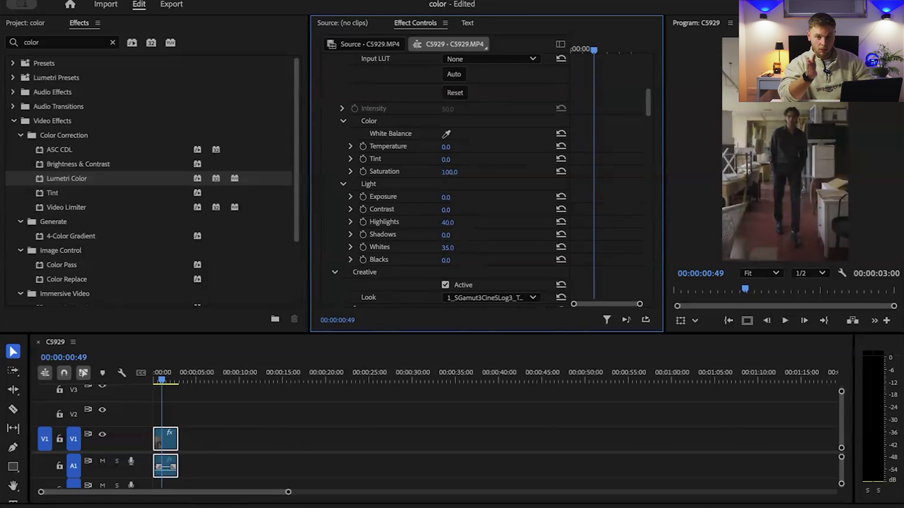
- Set Shadows to -25, then nudge it to -26 with the arrow keys
click(457, 234)
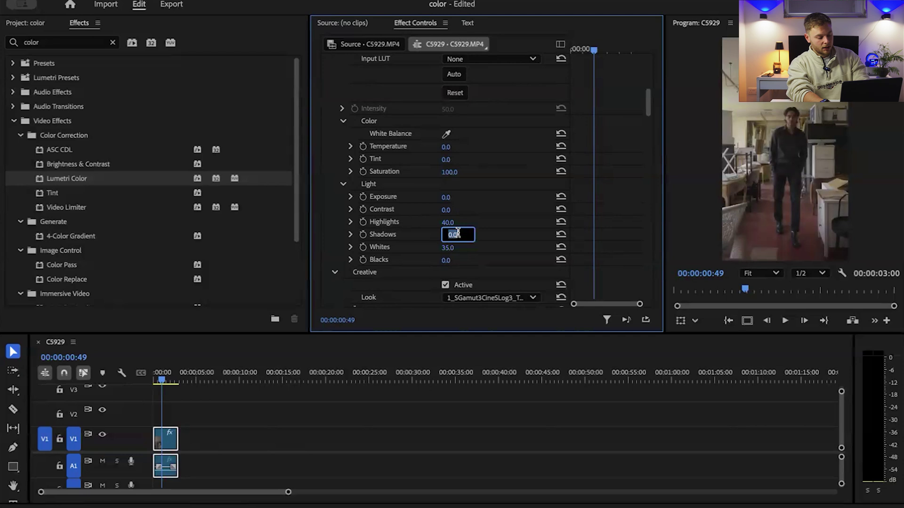
text(-25)
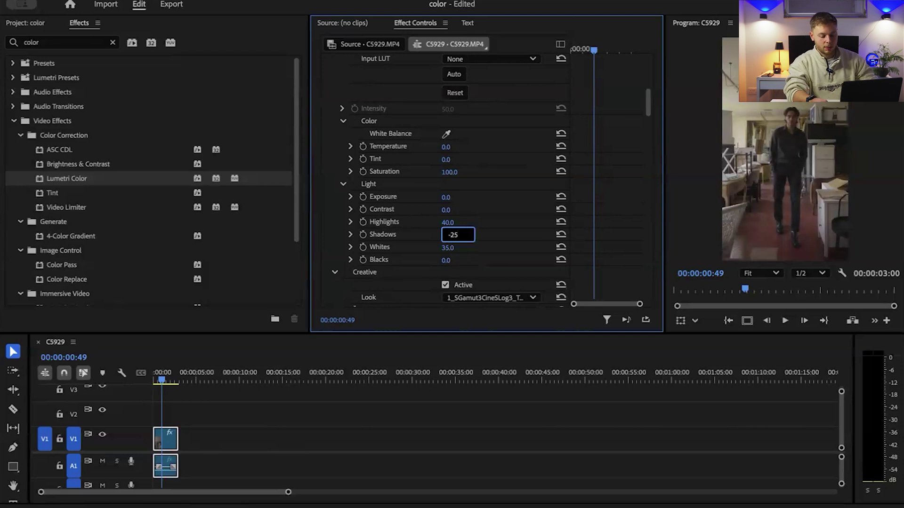
key(Return)
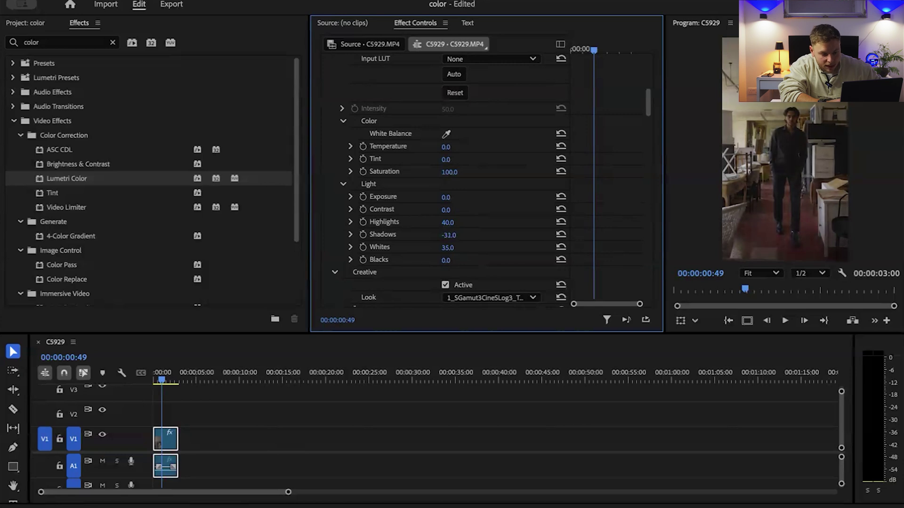
key(Up)
key(Up)
key(Up)
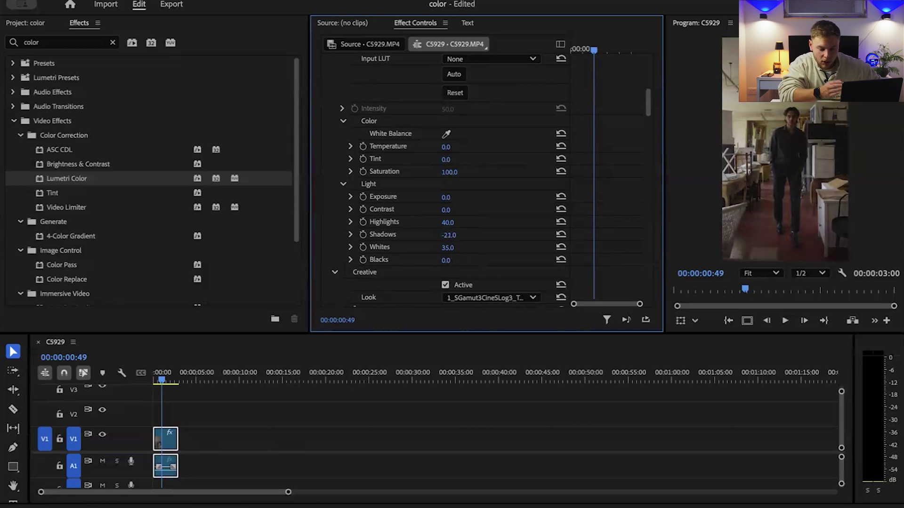
key(Up)
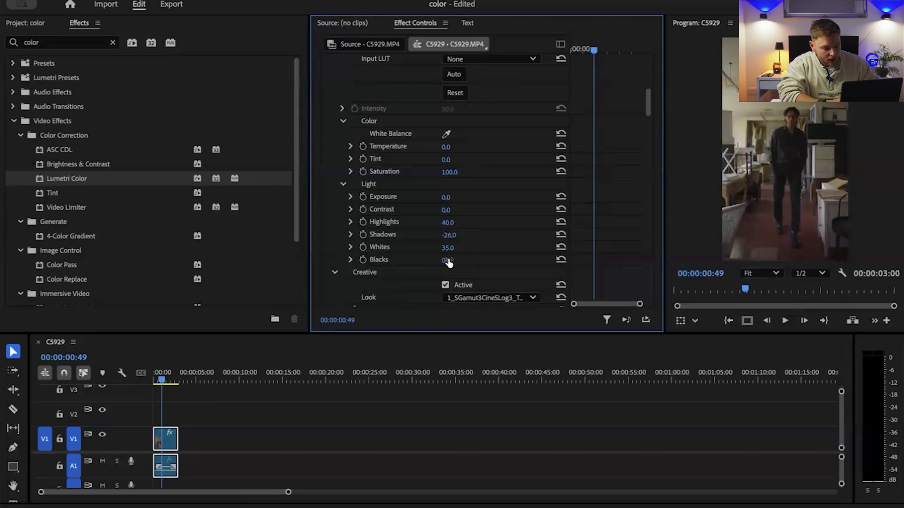
- Darken the Blacks to -6
drag(448, 263, 444, 263)
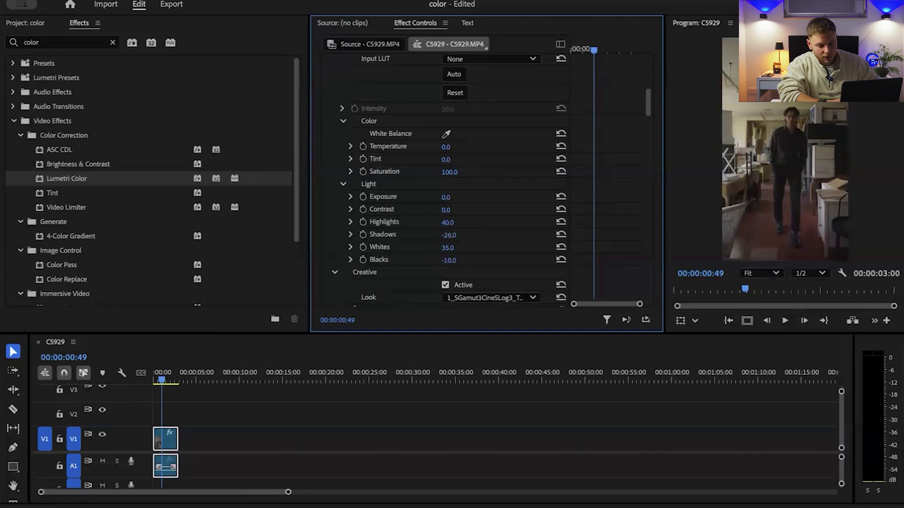
click(455, 260)
text(-6)
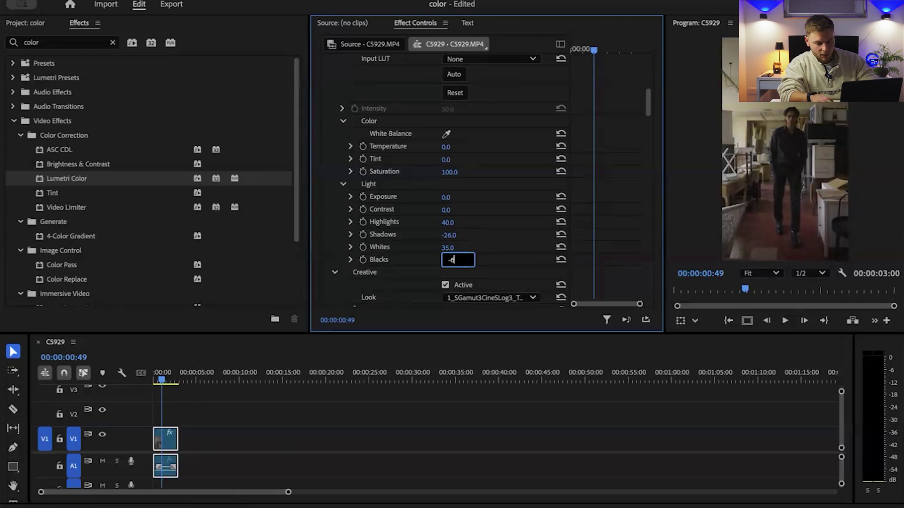
key(Return)
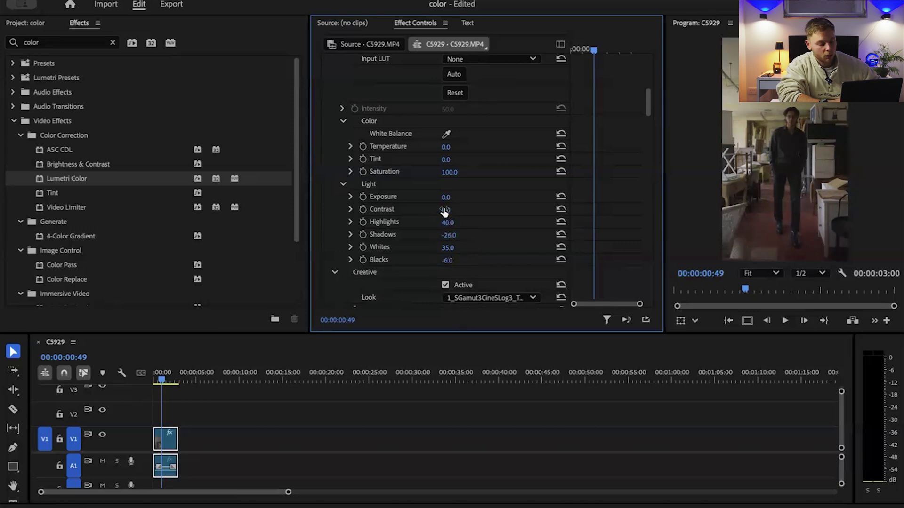
- Raise Contrast to 35 and set Exposure to 0.2
drag(444, 213, 449, 212)
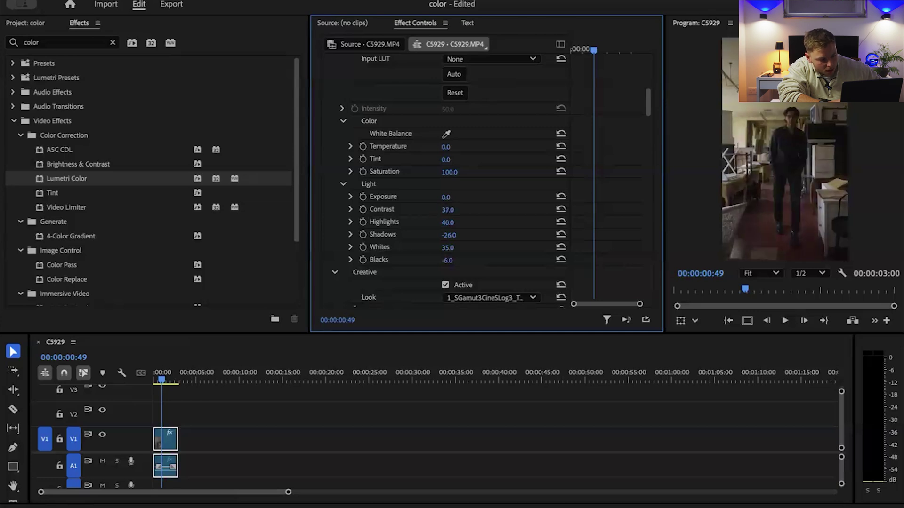
click(454, 197)
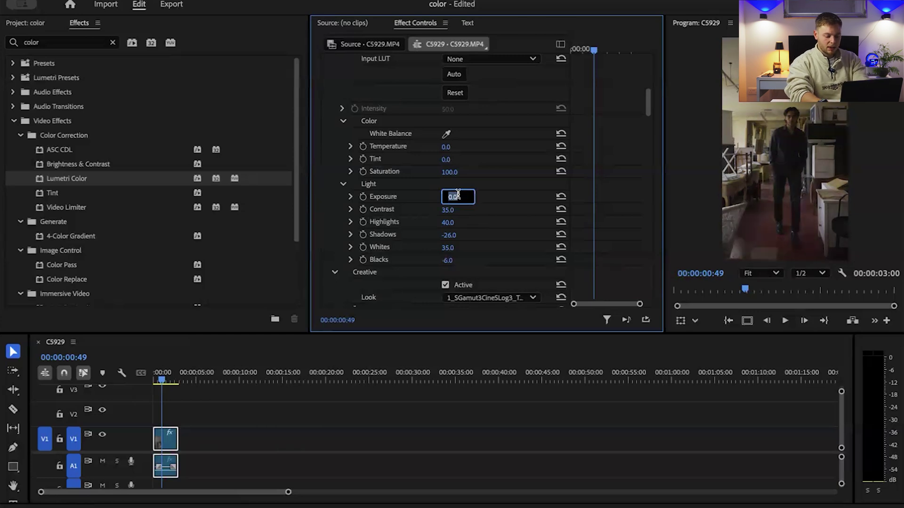
text(0.2)
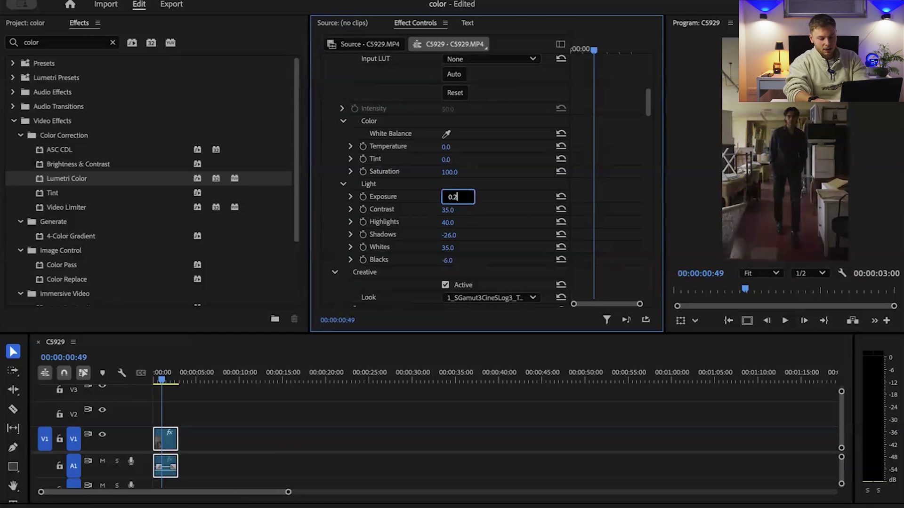
key(Return)
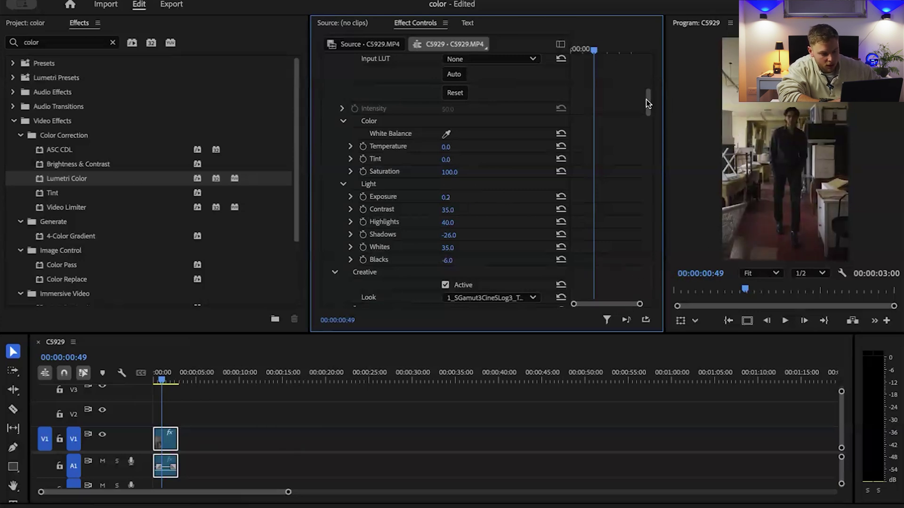
- In Lumetri Curves, drag the Hue vs Sat points to deepen the orange-yellow dip to the graph's bottom
drag(646, 100, 657, 190)
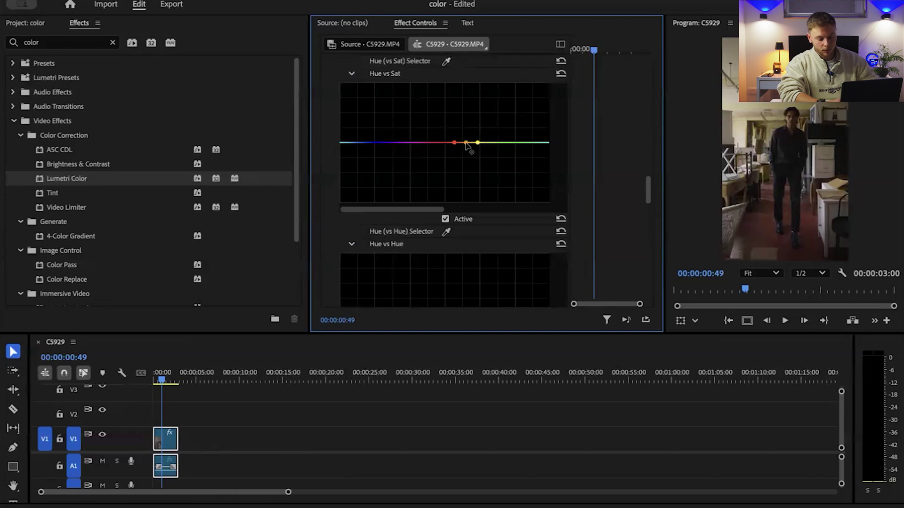
drag(465, 142, 484, 193)
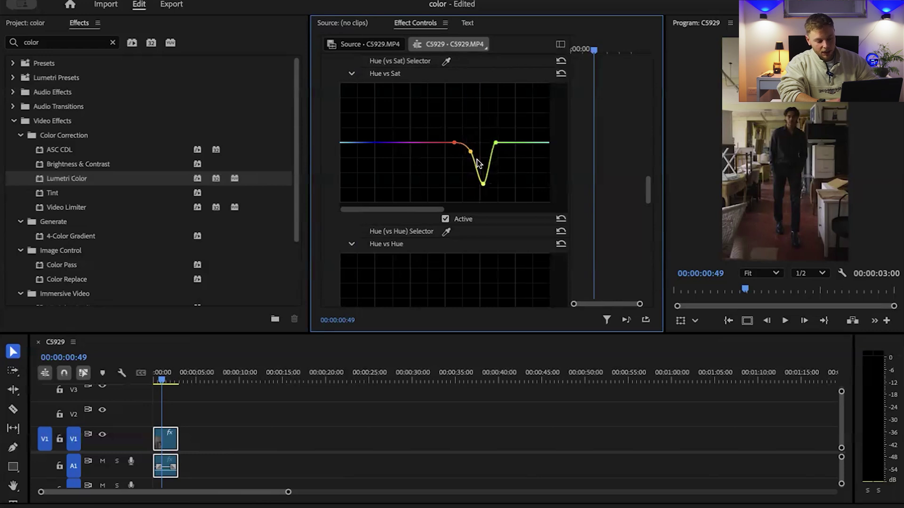
drag(470, 155, 480, 171)
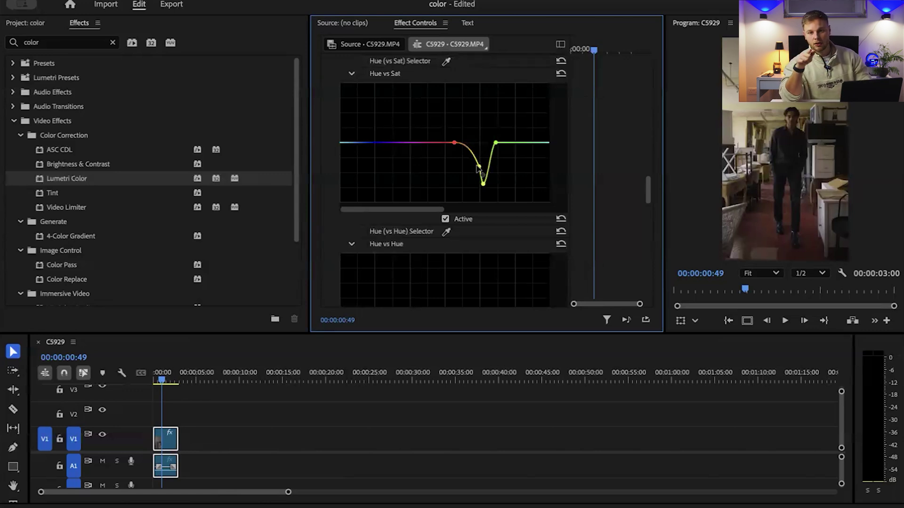
drag(479, 168, 468, 193)
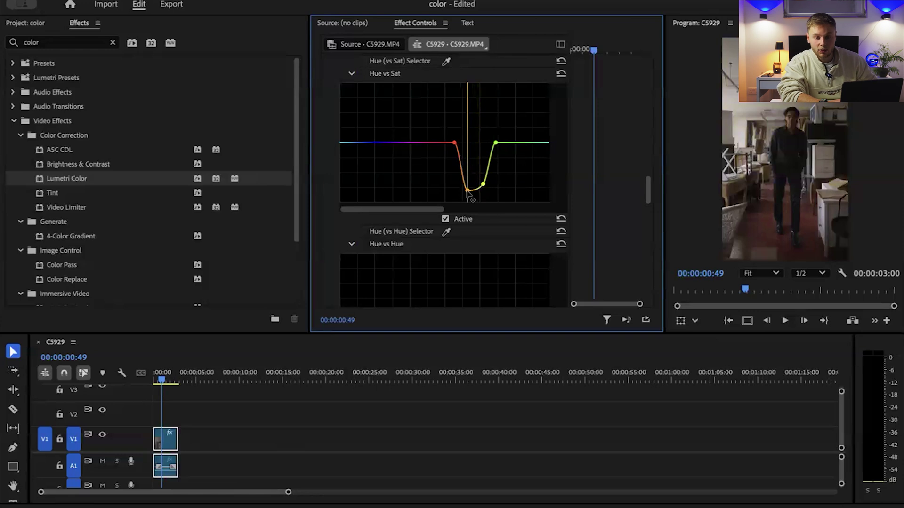
mouse_move(467, 192)
mouse_down()
mouse_move(462, 206)
mouse_move(474, 177)
mouse_move(477, 188)
mouse_up()
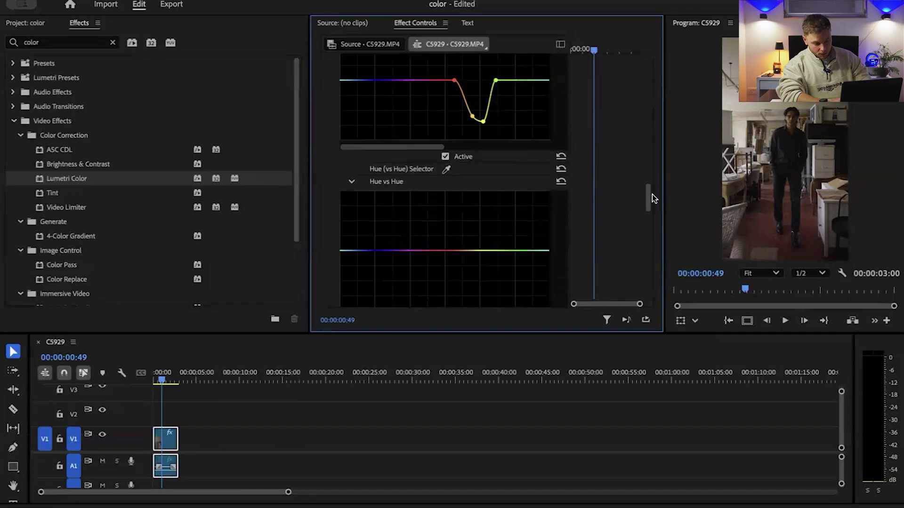
- Sample the person's hue from the Program monitor with the Hue vs Hue eyedropper
drag(651, 194, 652, 200)
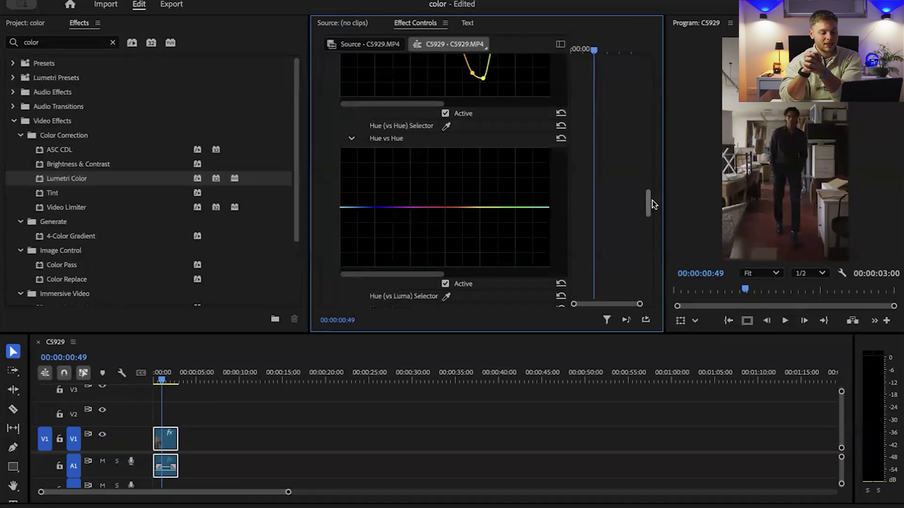
click(446, 125)
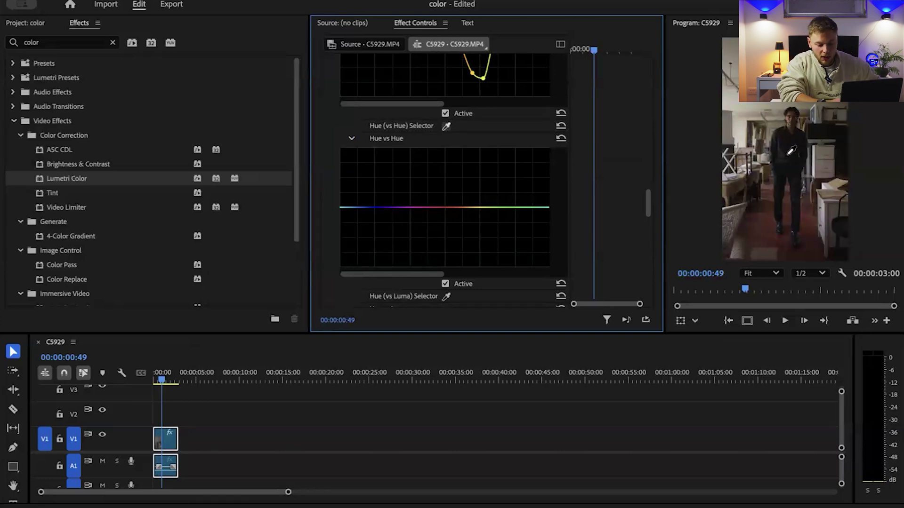
click(790, 117)
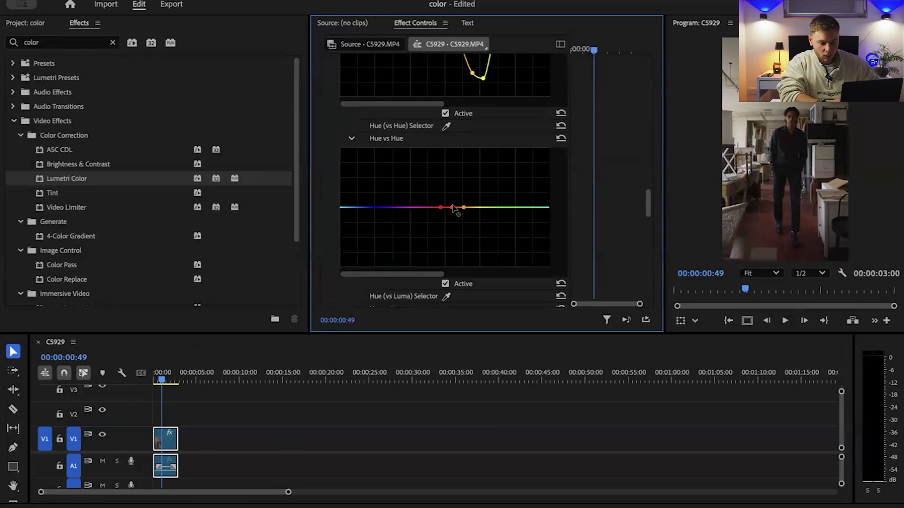
- Drag the sampled hue's Hue vs Hue point up and down to test the shift
mouse_move(452, 207)
mouse_down()
mouse_move(452, 191)
mouse_move(452, 204)
mouse_up()
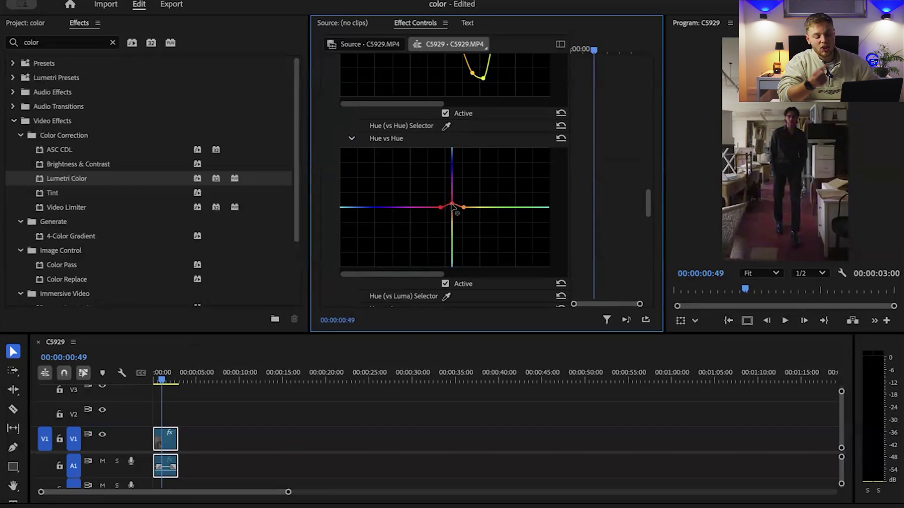
drag(452, 205, 454, 213)
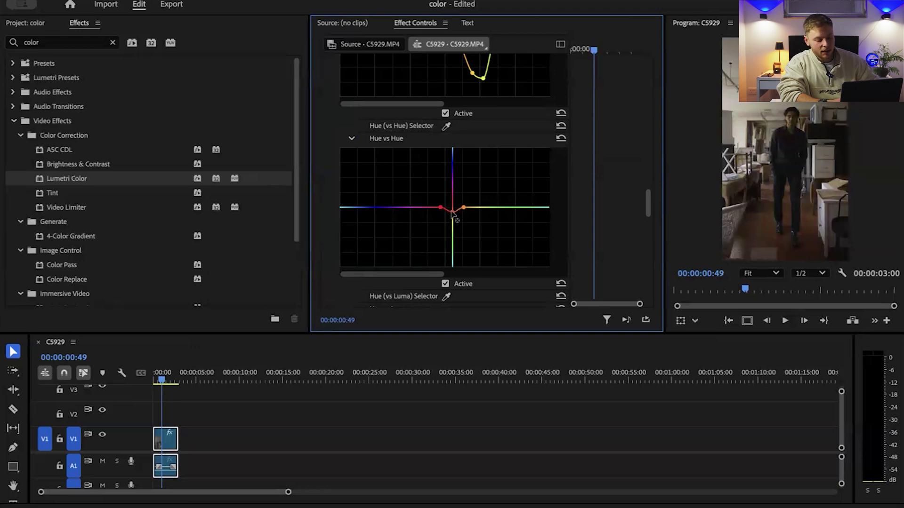
mouse_move(452, 213)
mouse_down()
mouse_move(453, 243)
mouse_move(452, 200)
mouse_move(453, 208)
mouse_up()
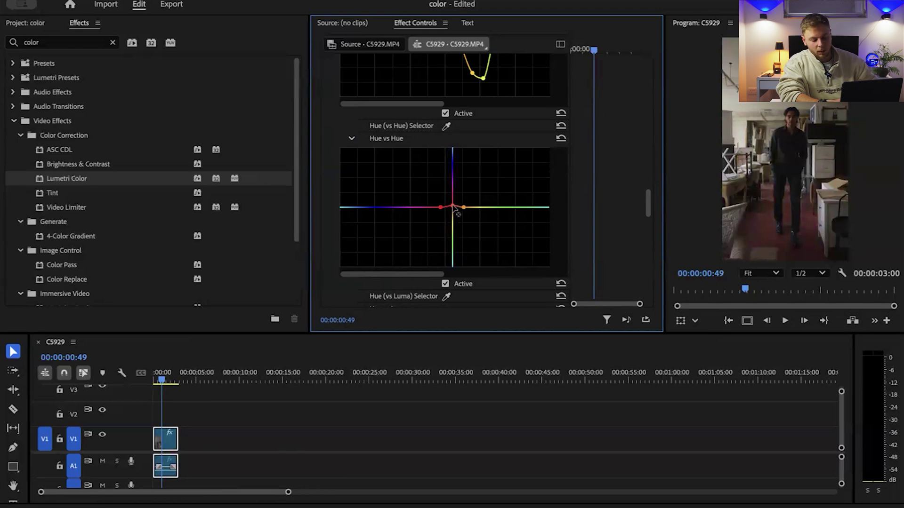
drag(453, 207, 453, 208)
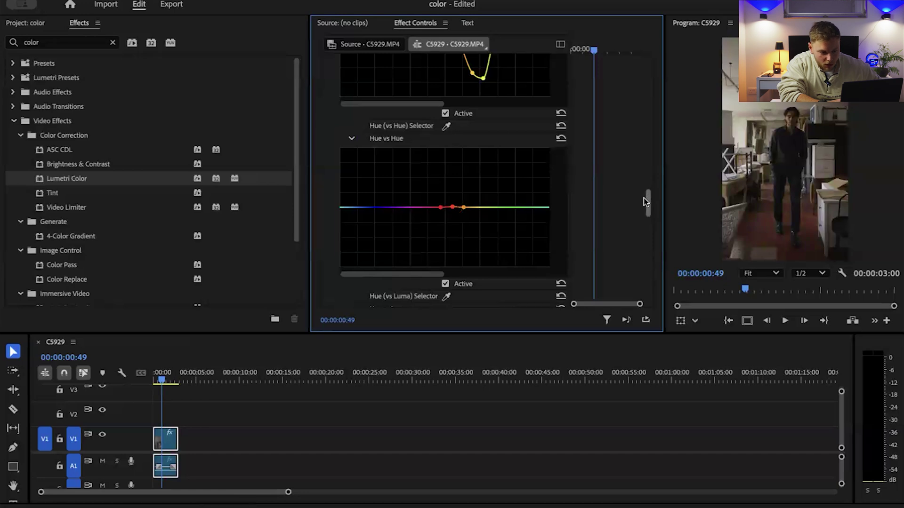
drag(643, 198, 648, 285)
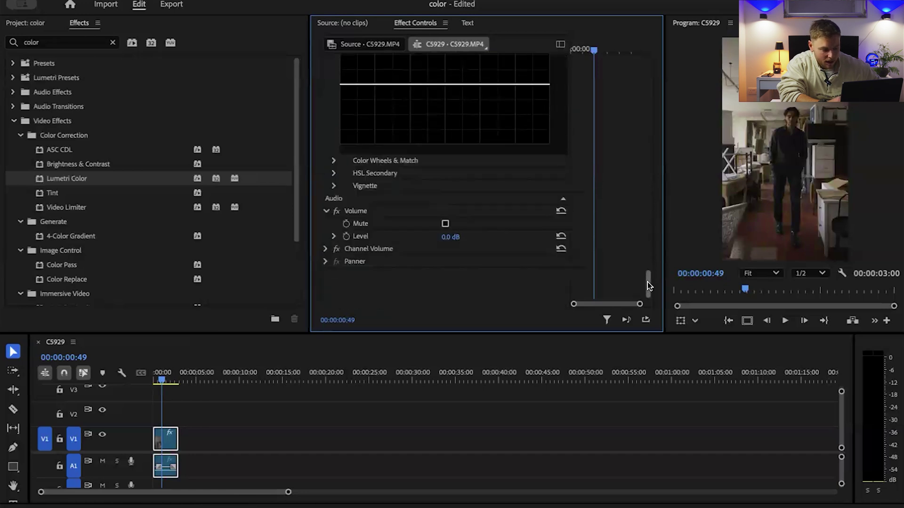
click(333, 162)
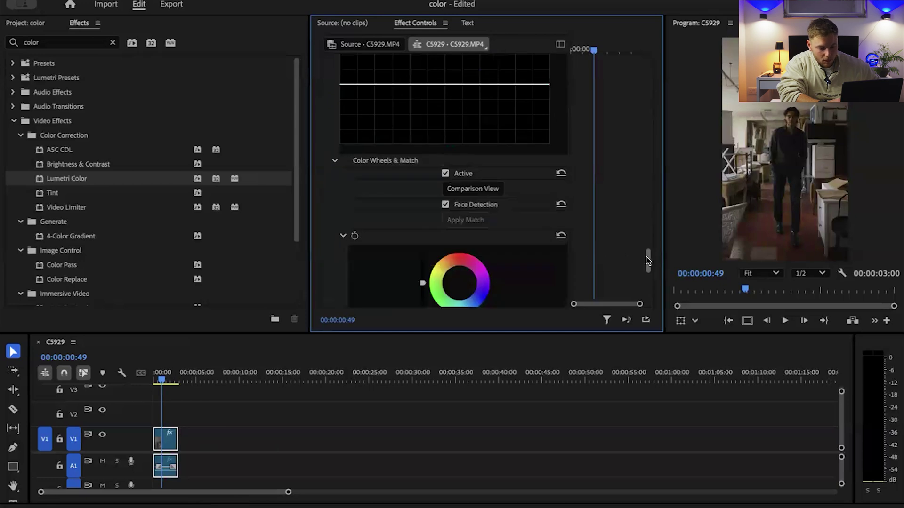
drag(646, 257, 653, 81)
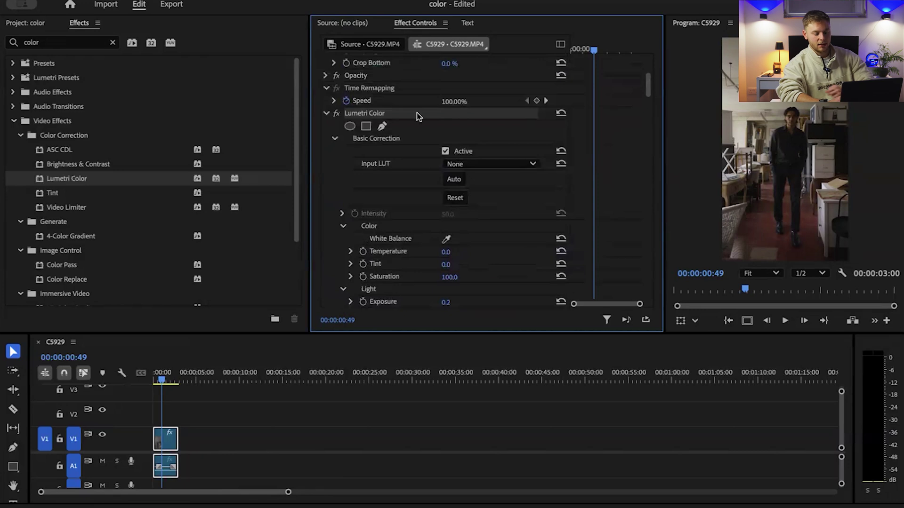
click(336, 113)
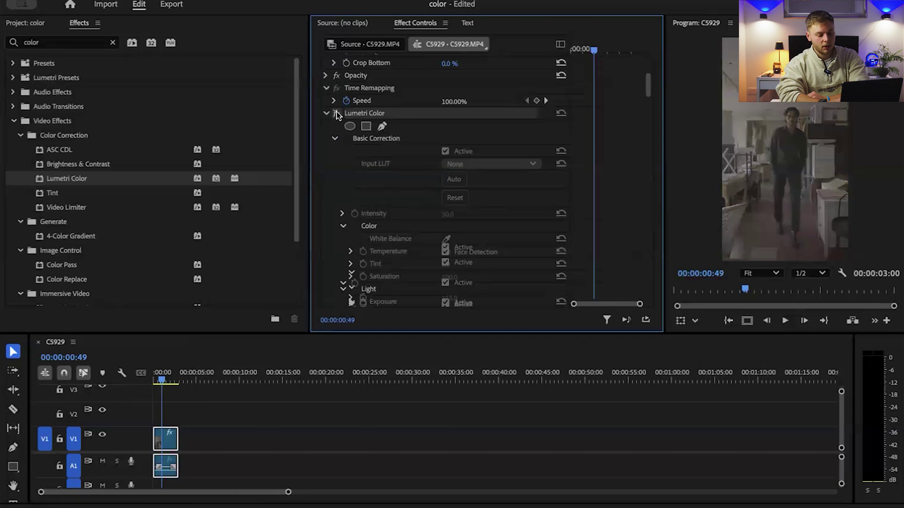
click(336, 114)
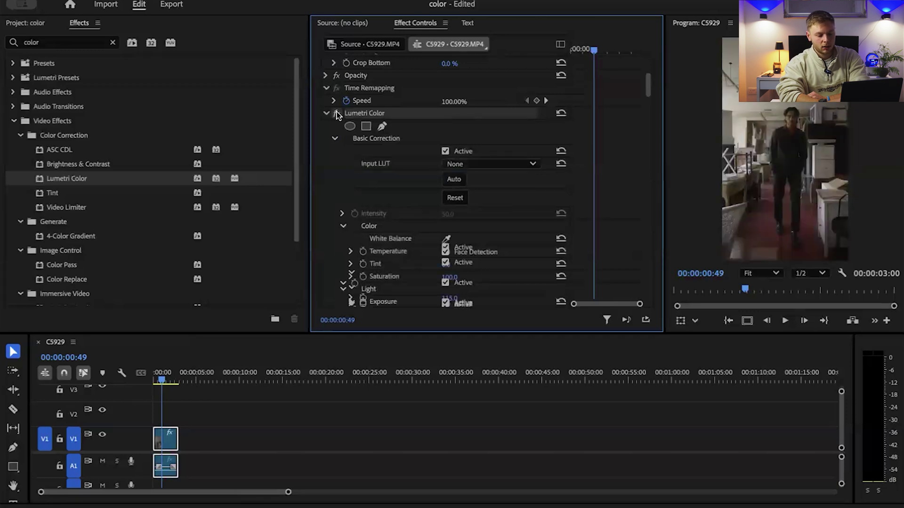
click(336, 113)
click(336, 113)
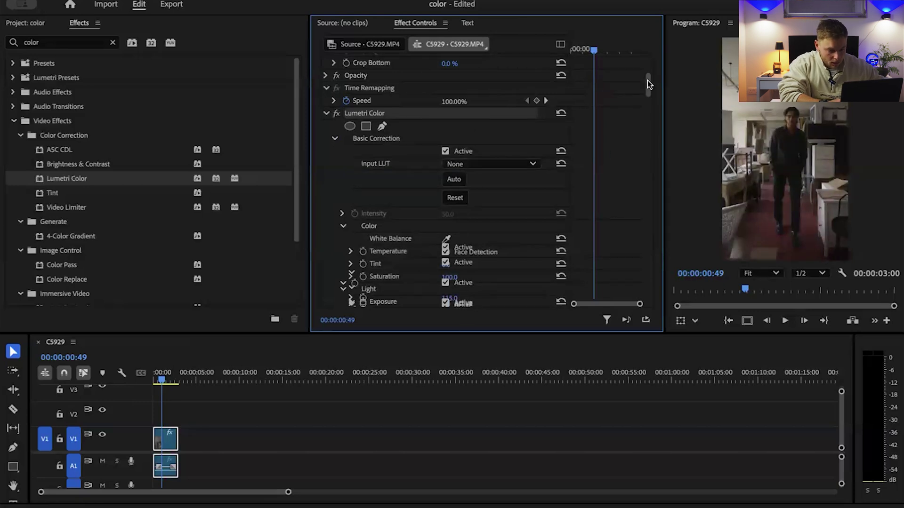
drag(648, 80, 648, 97)
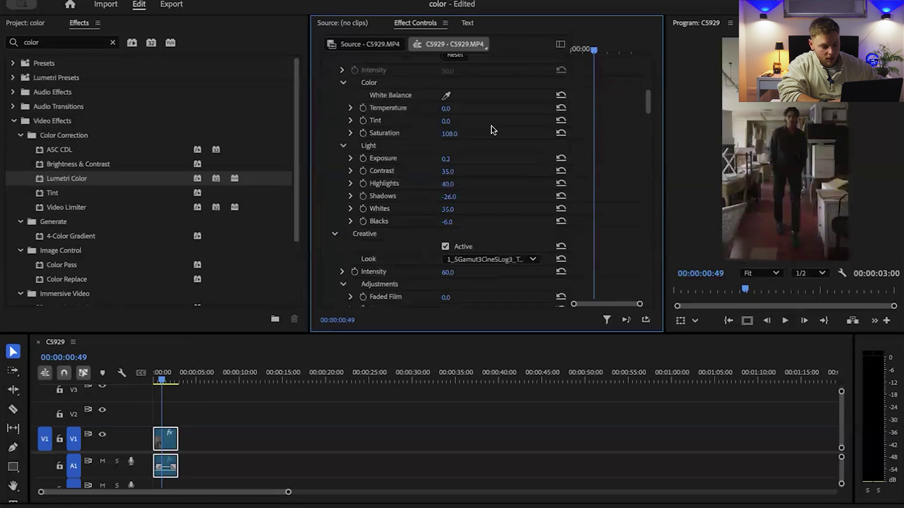
- Enter -3 as the Lumetri Temperature to cool the clip slightly
click(450, 110)
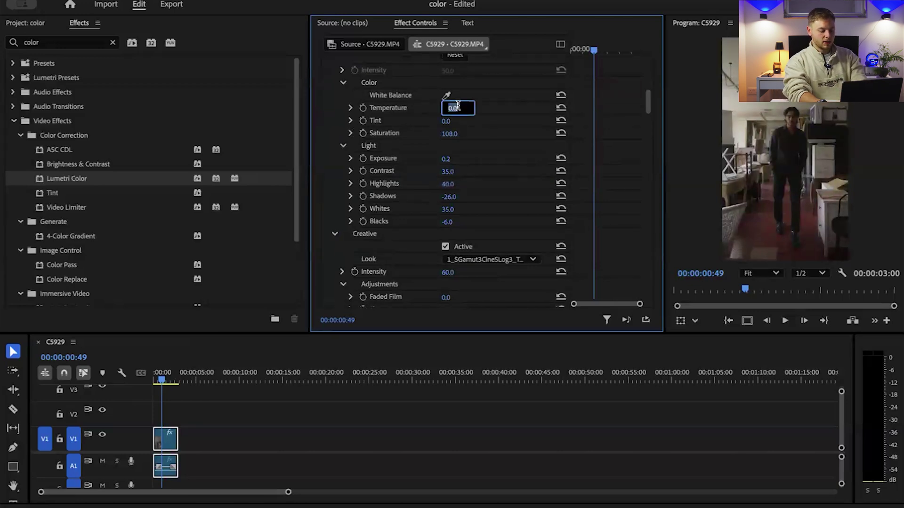
text(-)
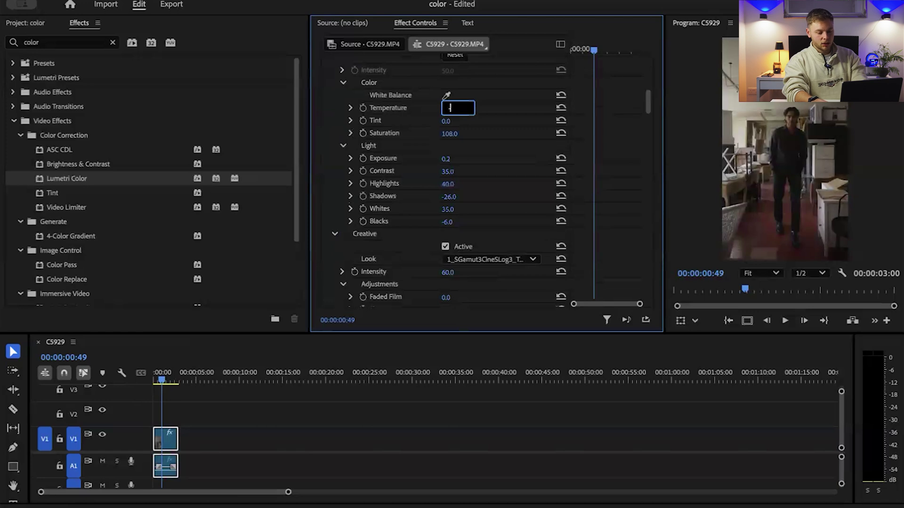
text(3)
key(Return)
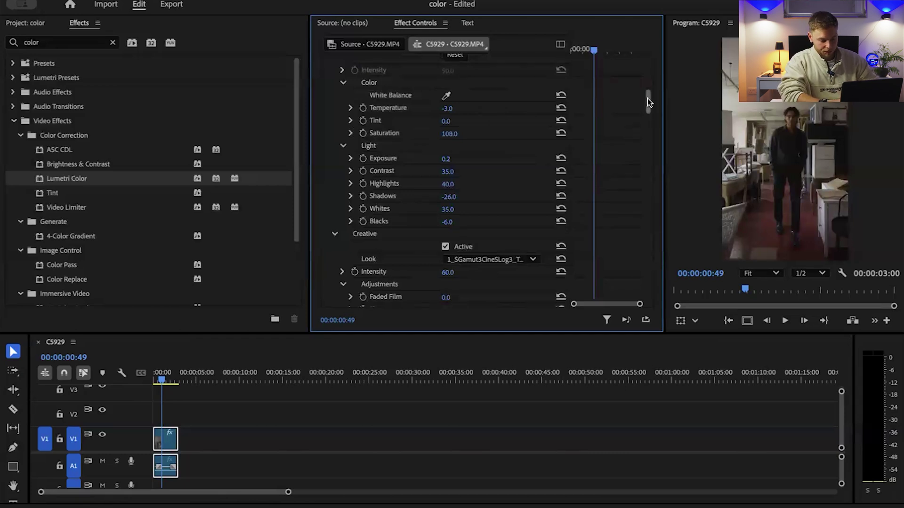
scroll(648, 103, down, 5)
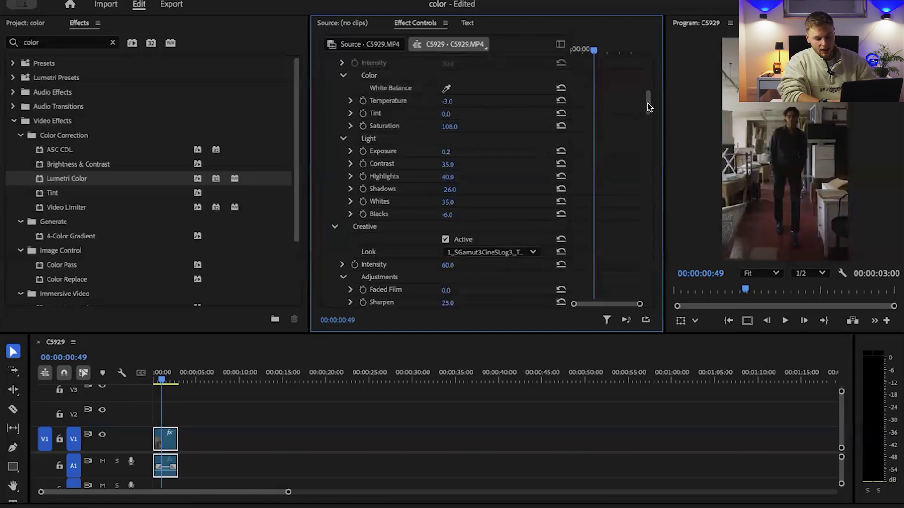
mouse_move(649, 121)
mouse_down()
mouse_move(649, 140)
mouse_move(651, 111)
mouse_up()
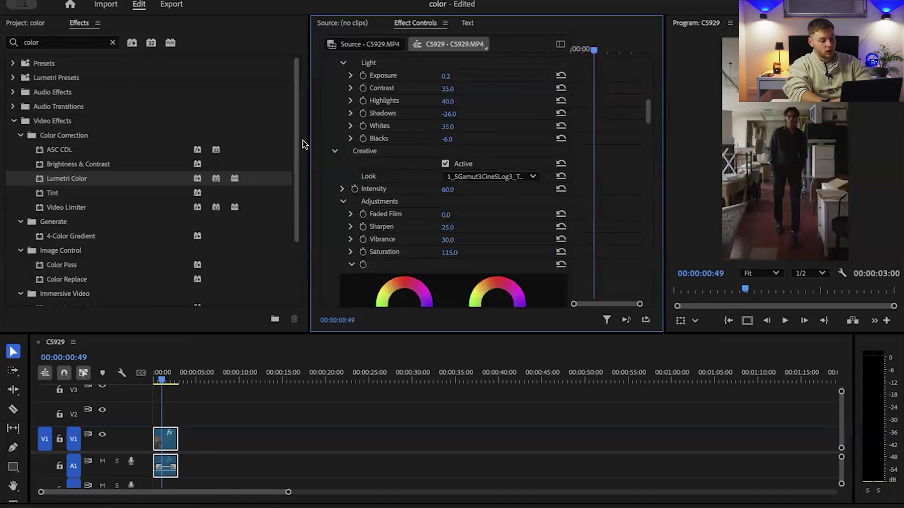
- Create an Adjustment Layer, place it on V2 over C5929, and trim it to the clip's end
click(92, 8)
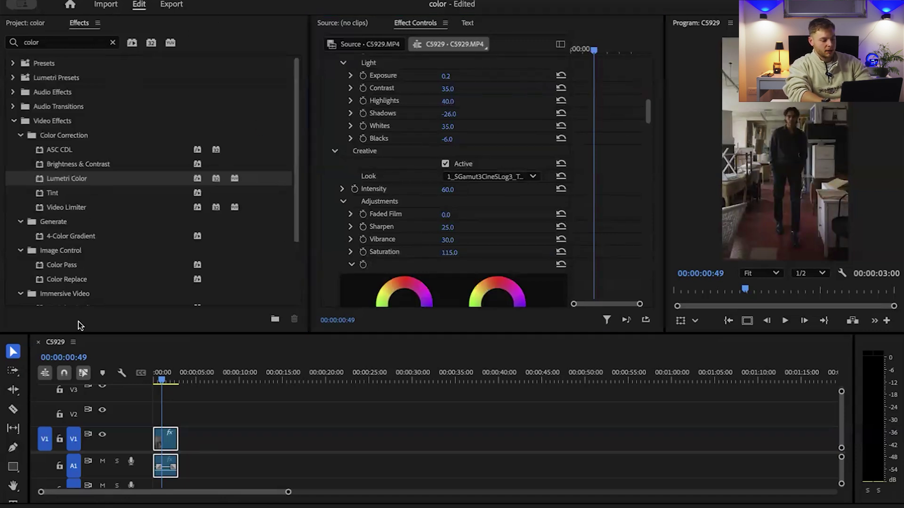
click(34, 23)
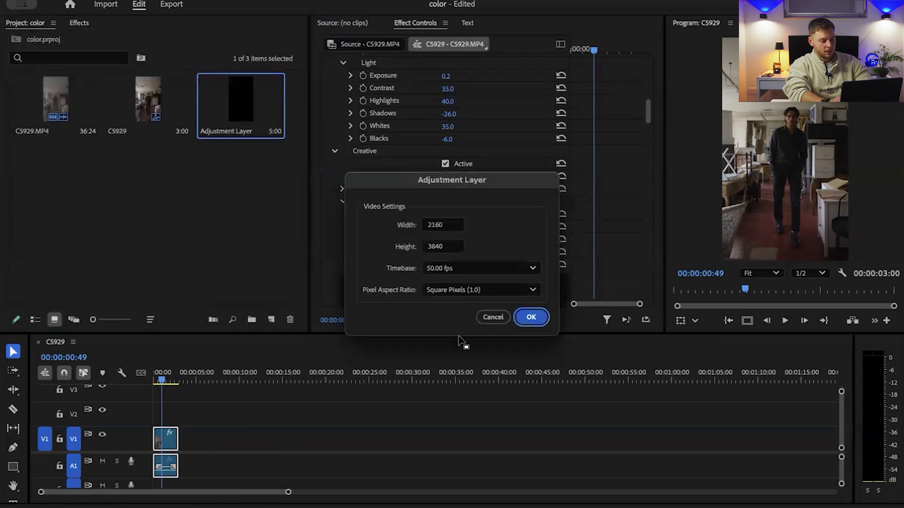
click(532, 317)
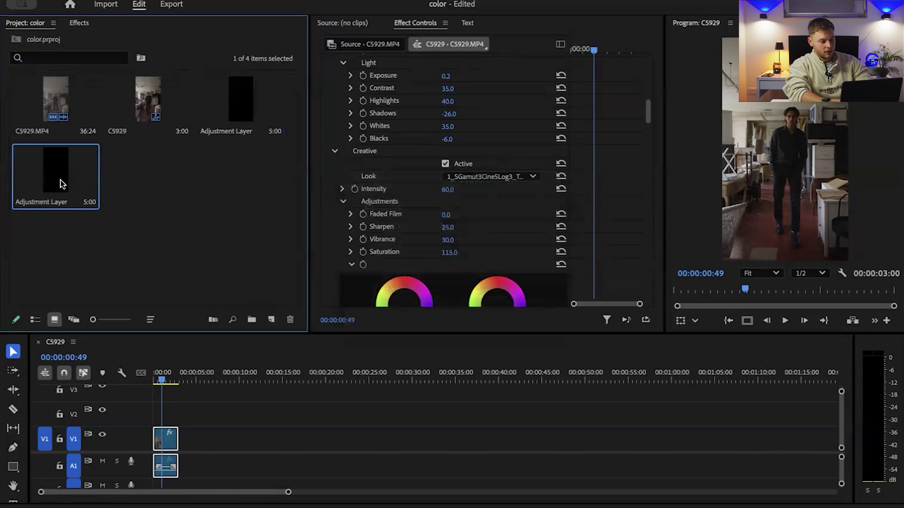
drag(60, 180, 178, 416)
click(167, 416)
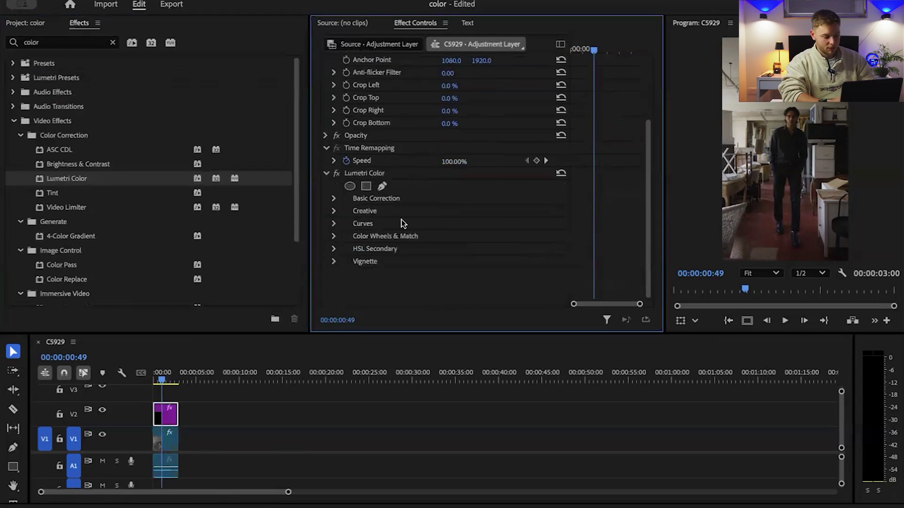
- Raise the adjustment layer's Lumetri Highlights to 15.0 and Whites to 24.0 under Basic Correction
click(333, 199)
drag(650, 133, 650, 206)
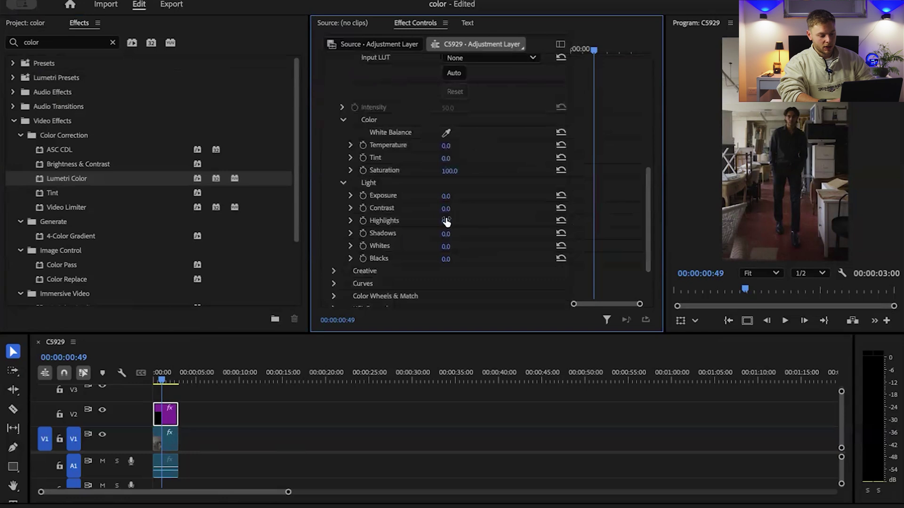
drag(446, 221, 459, 246)
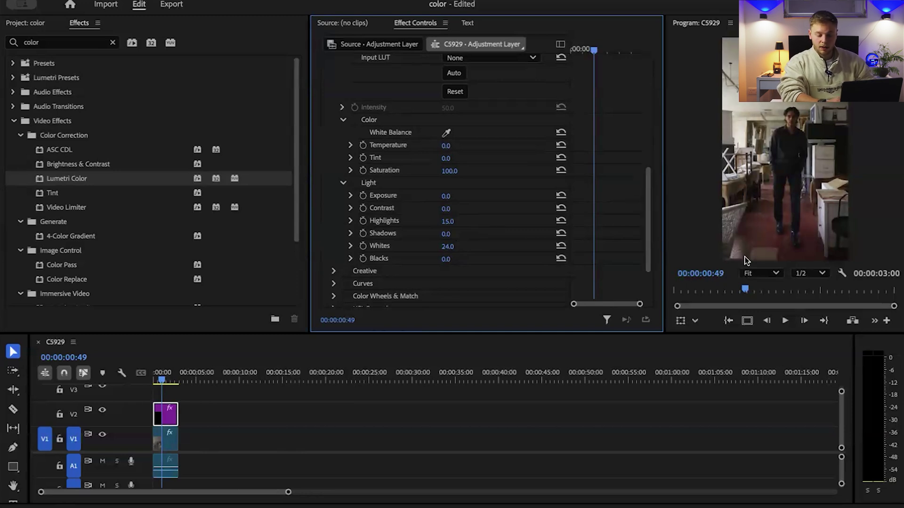
scroll(646, 232, up, 1)
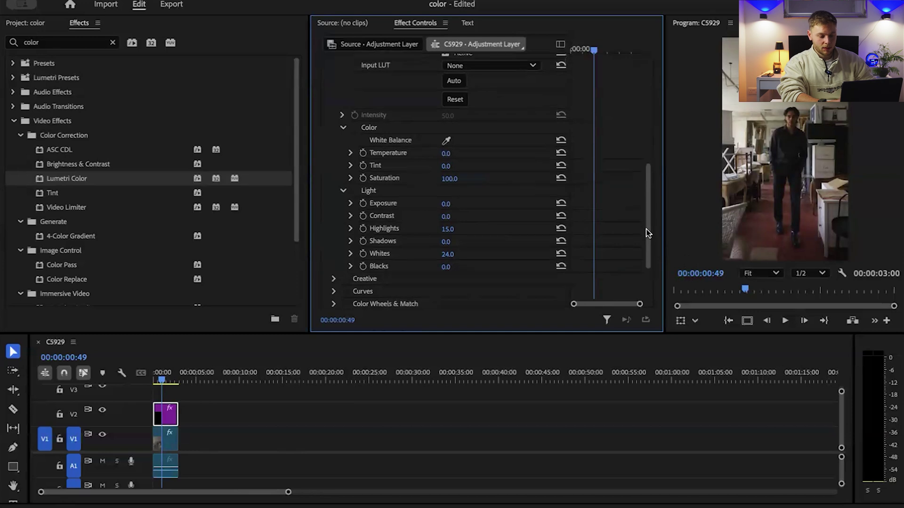
click(448, 204)
- Commit Exposure 0.1, toggle Lumetri Color off and on to compare, leave it on, and collapse it
key(Return)
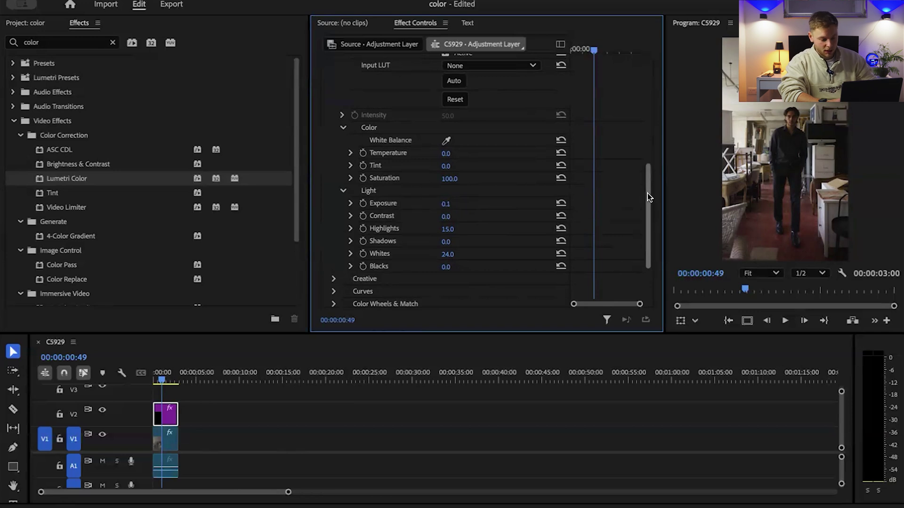
drag(647, 193, 641, 142)
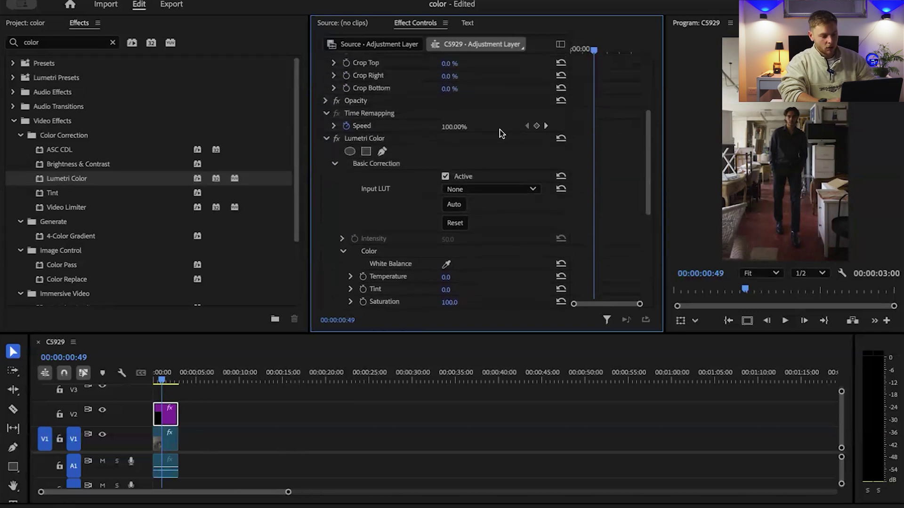
click(337, 140)
click(338, 139)
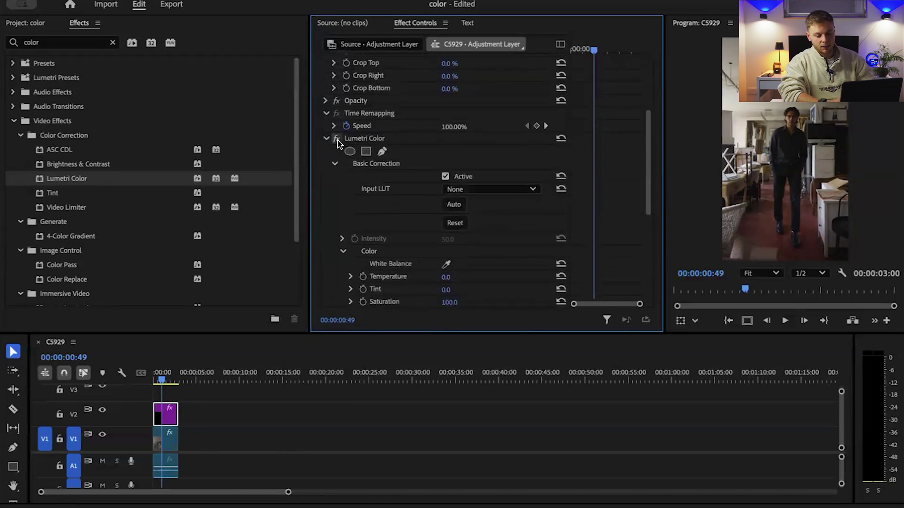
click(337, 140)
click(337, 140)
click(337, 140)
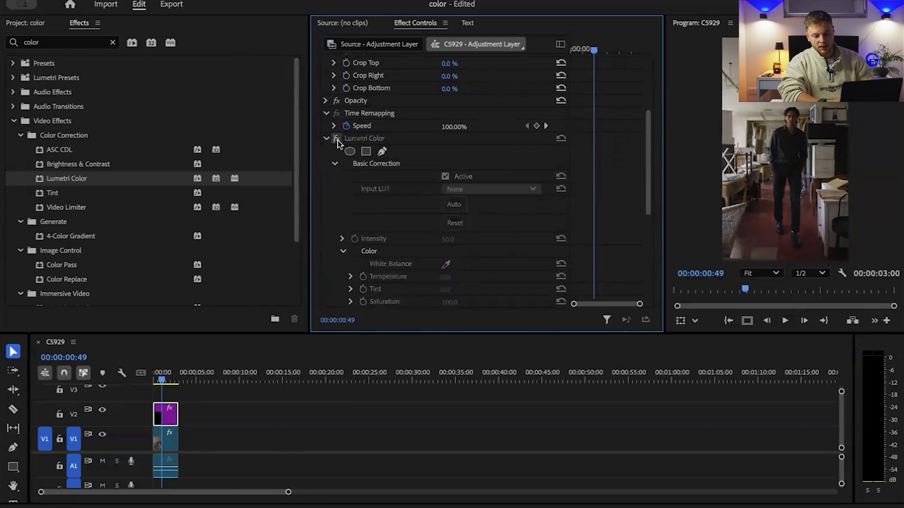
click(337, 140)
click(337, 140)
click(337, 140)
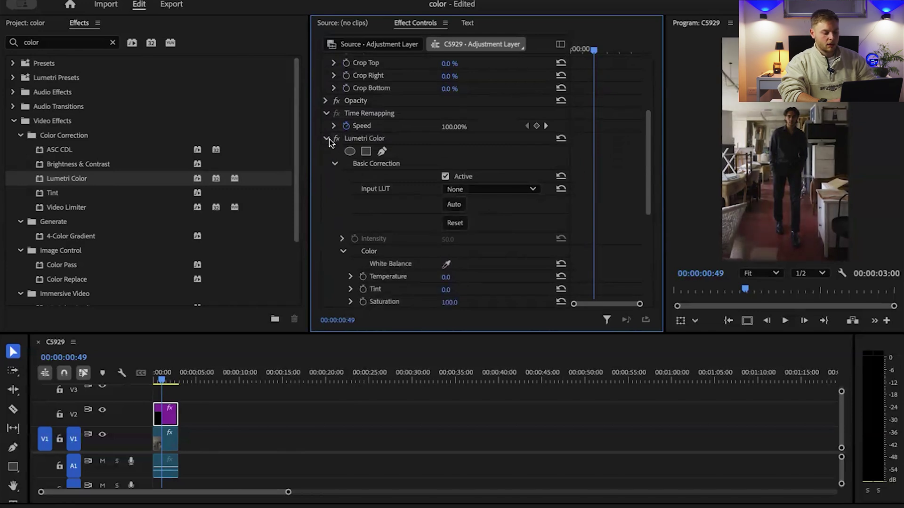
click(327, 139)
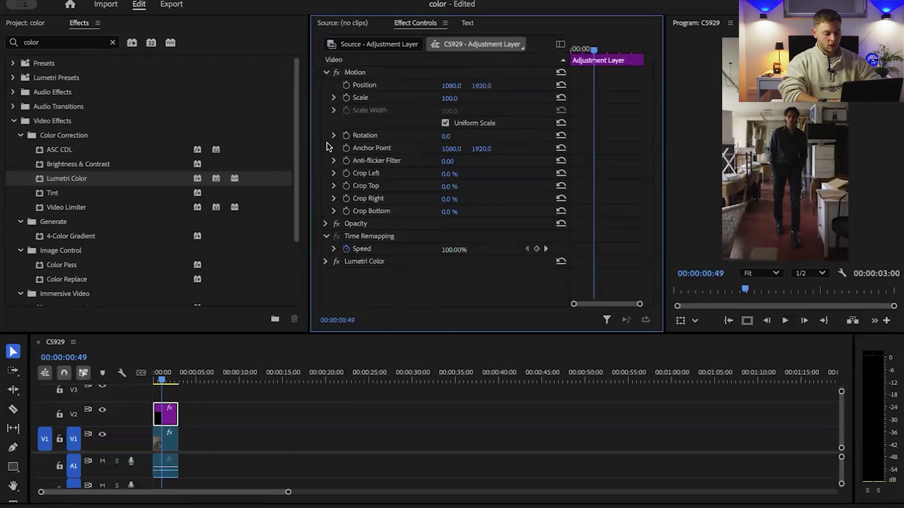
- Set the Program Monitor zoom to 10% to see beyond the frame edges
click(764, 285)
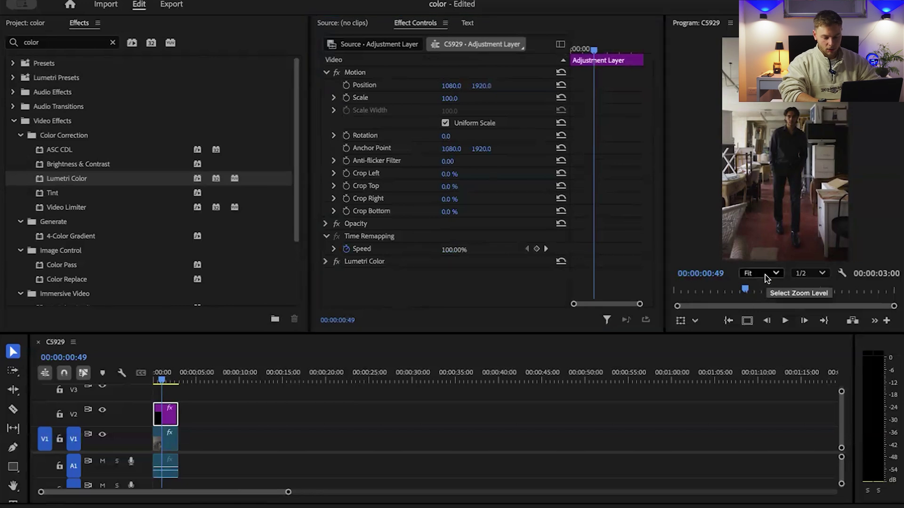
click(765, 278)
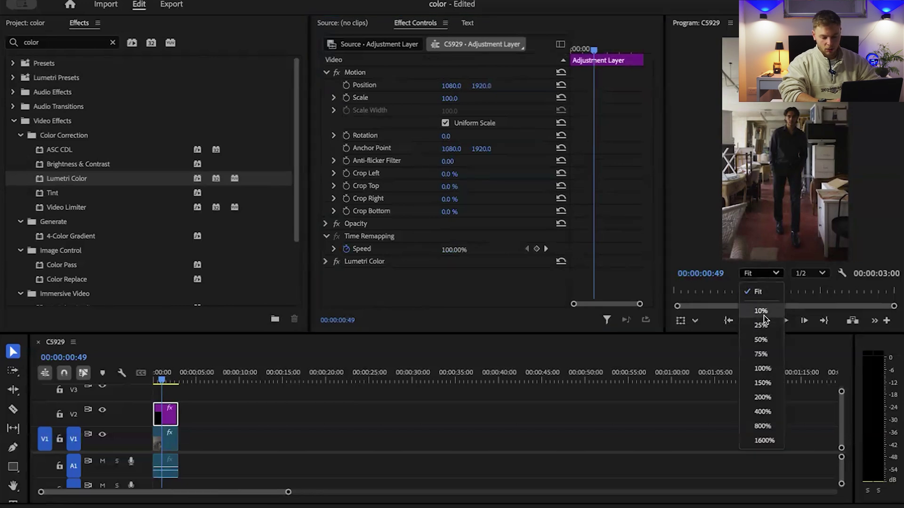
click(761, 312)
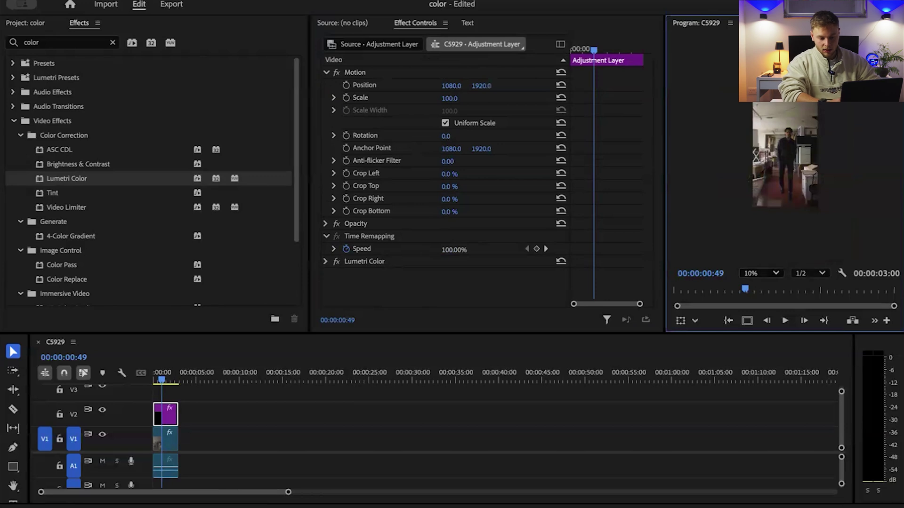
- Draw a free-draw bezier opacity mask around the left side of the frame and close it
click(324, 224)
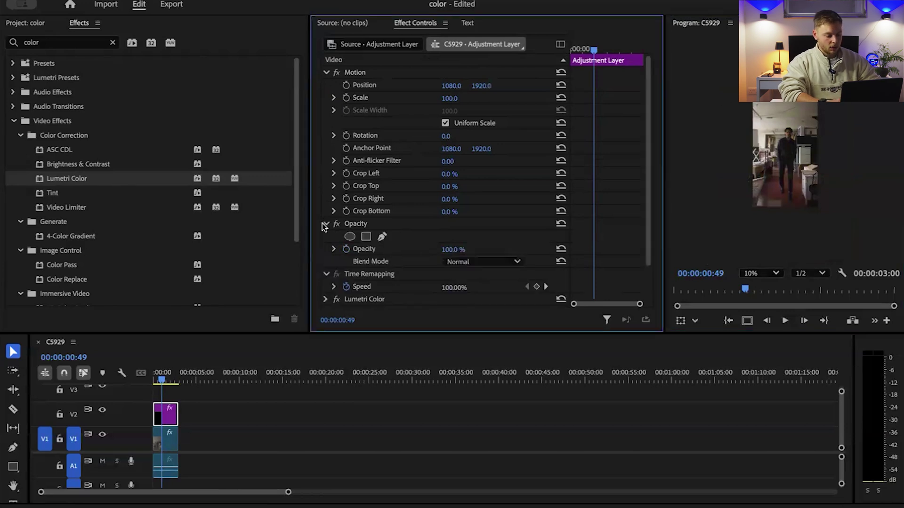
click(381, 237)
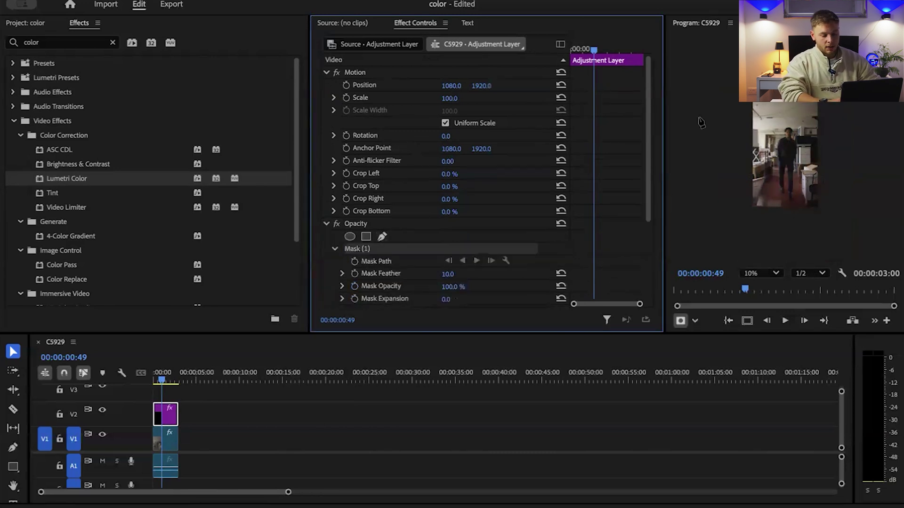
click(729, 81)
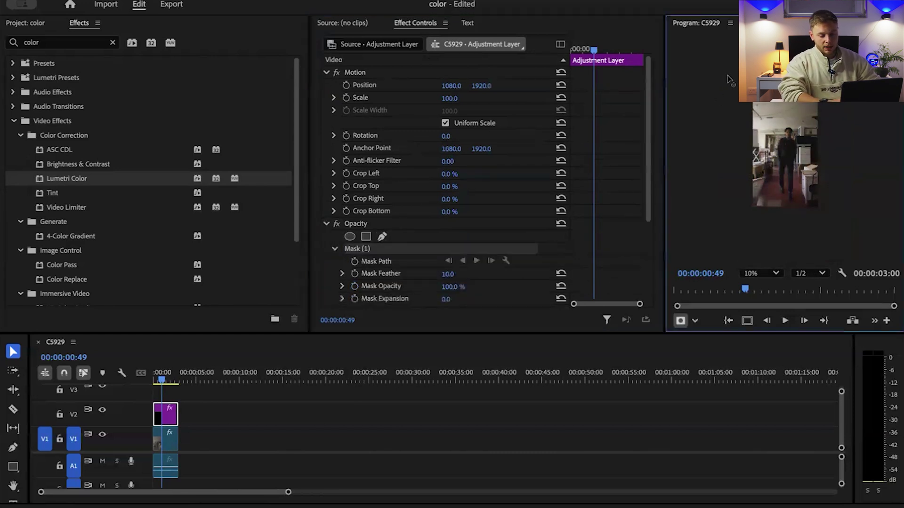
click(735, 224)
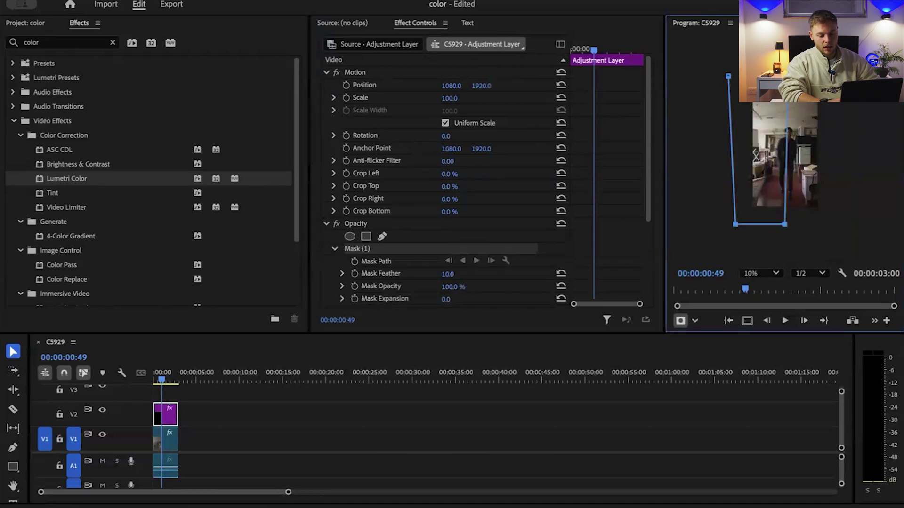
click(729, 77)
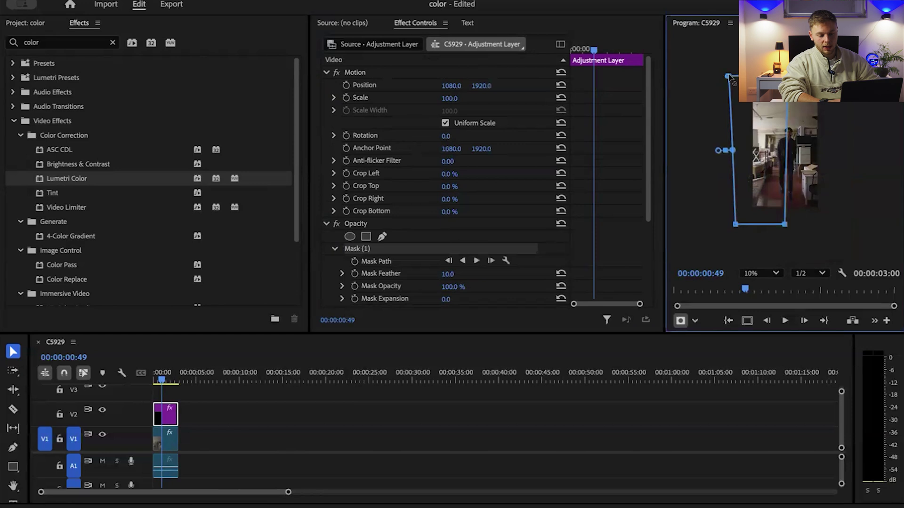
- Return the Program Monitor zoom to Fit and deselect the adjustment layer to view the result
click(760, 273)
click(753, 254)
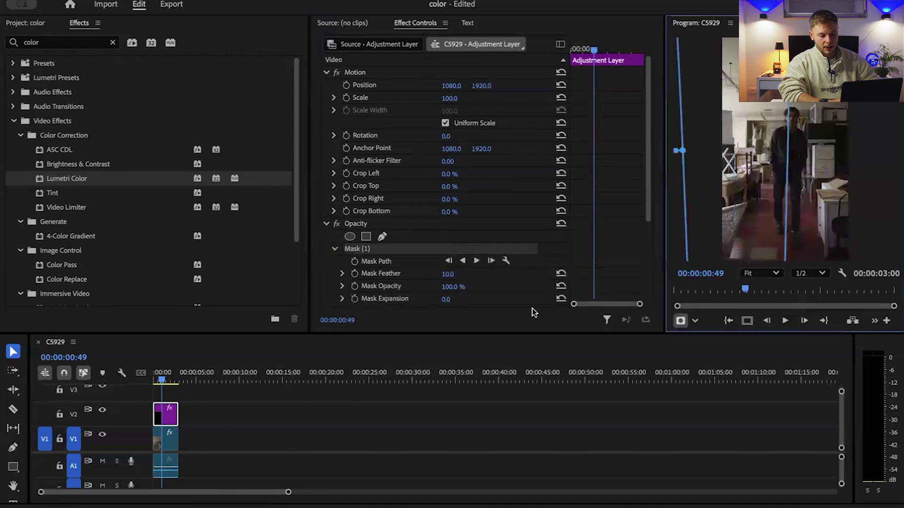
click(357, 387)
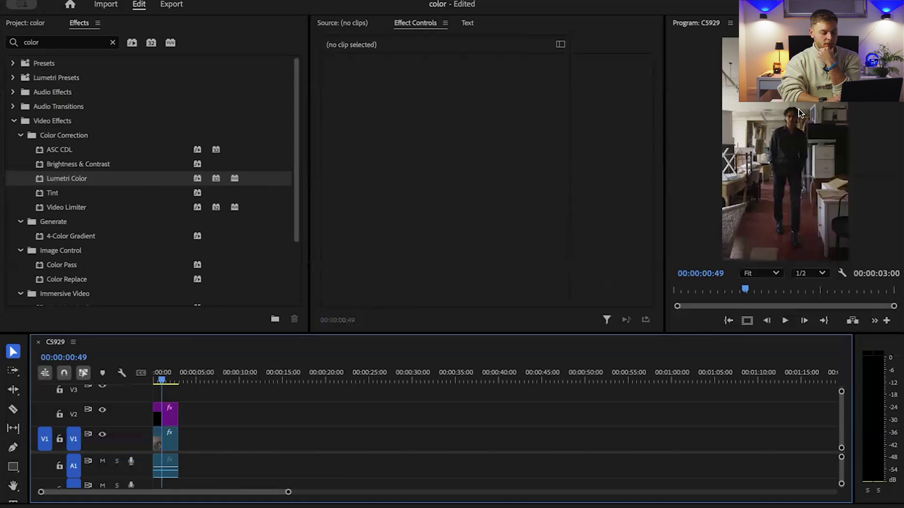
- Raise the V2 adjustment layer's Mask Feather to 929
click(163, 422)
scroll(455, 208, down, 5)
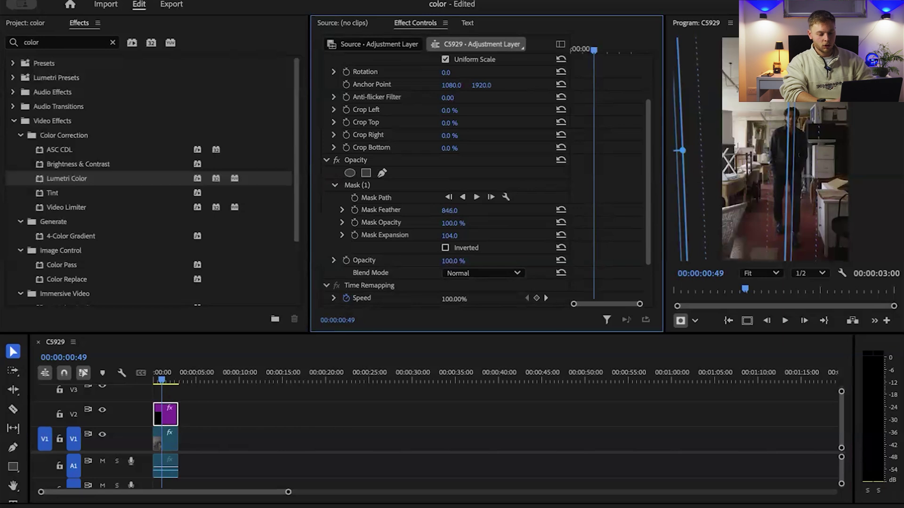
drag(449, 211, 455, 211)
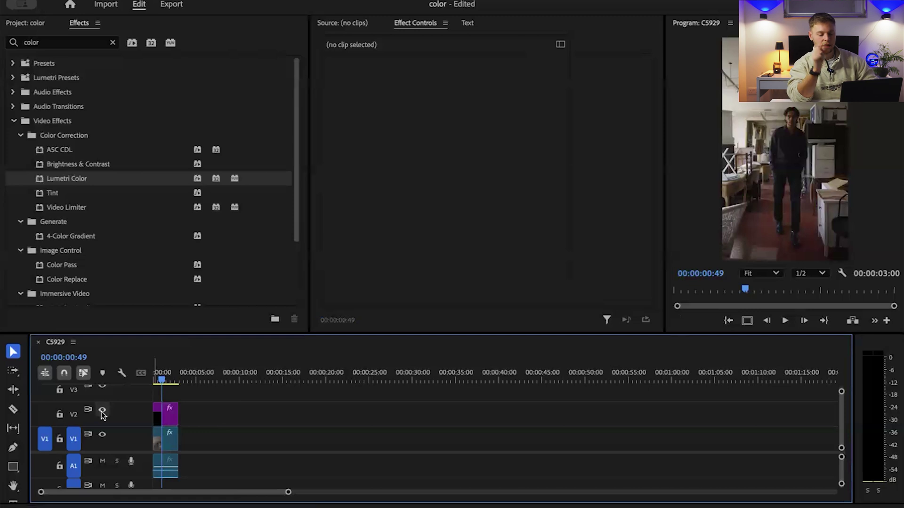
- Widen the adjustment layer's opacity mask to a Mask Expansion of 366
click(167, 414)
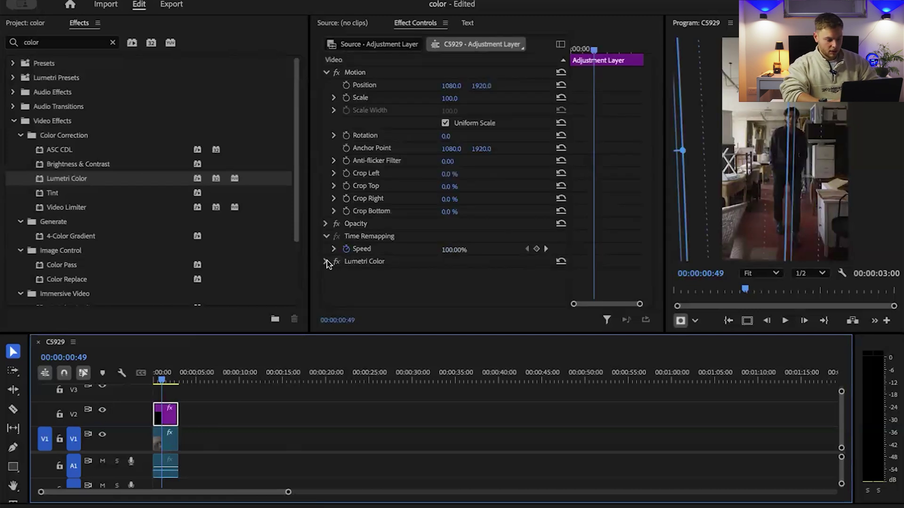
click(326, 224)
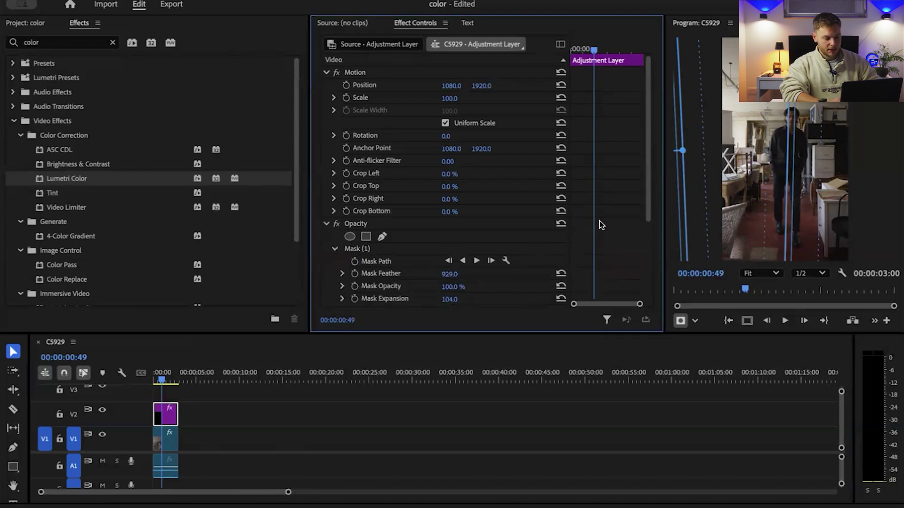
scroll(591, 202, down, 2)
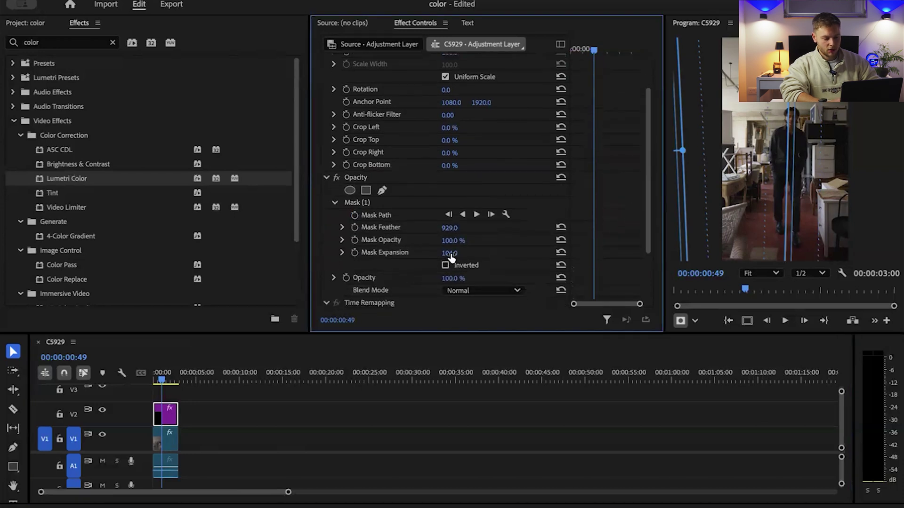
drag(450, 254, 523, 254)
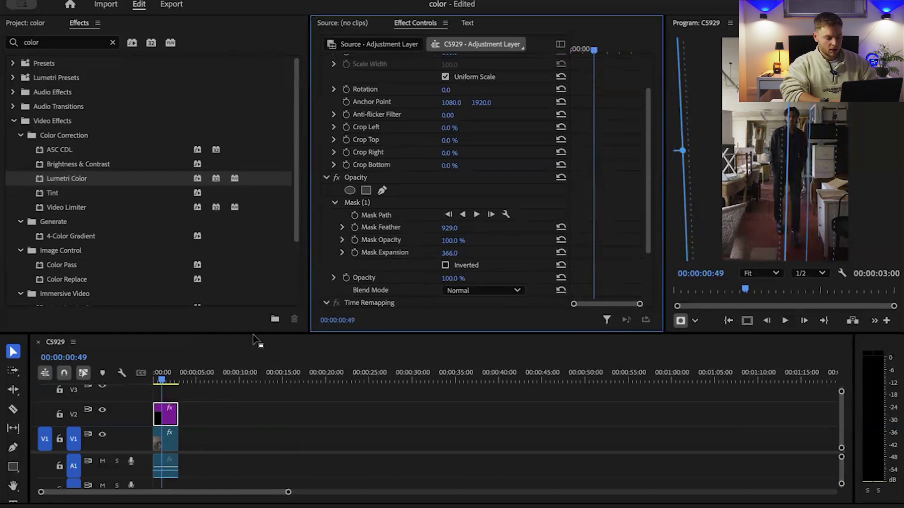
click(217, 397)
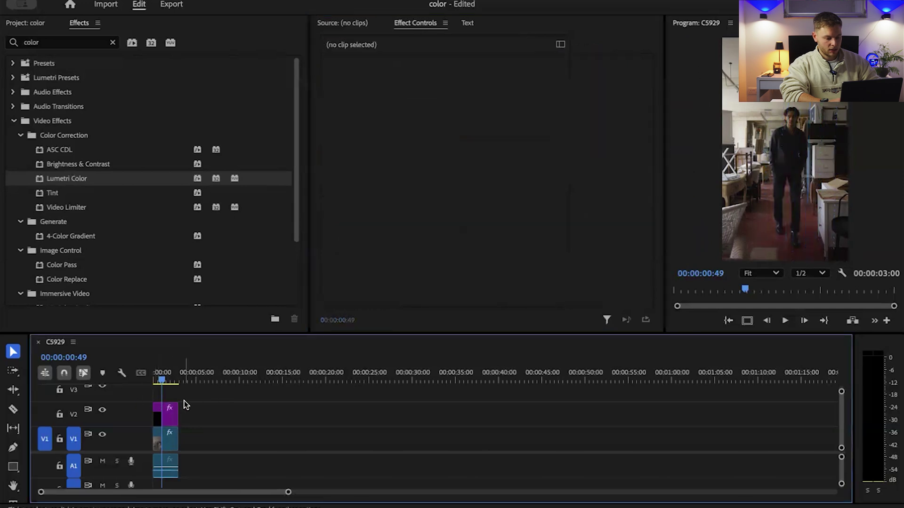
click(101, 415)
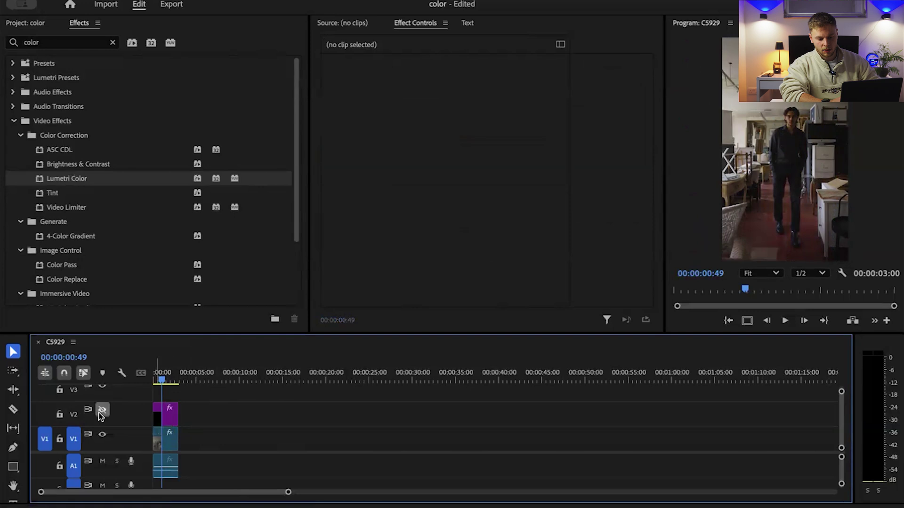
click(100, 414)
click(100, 415)
click(100, 414)
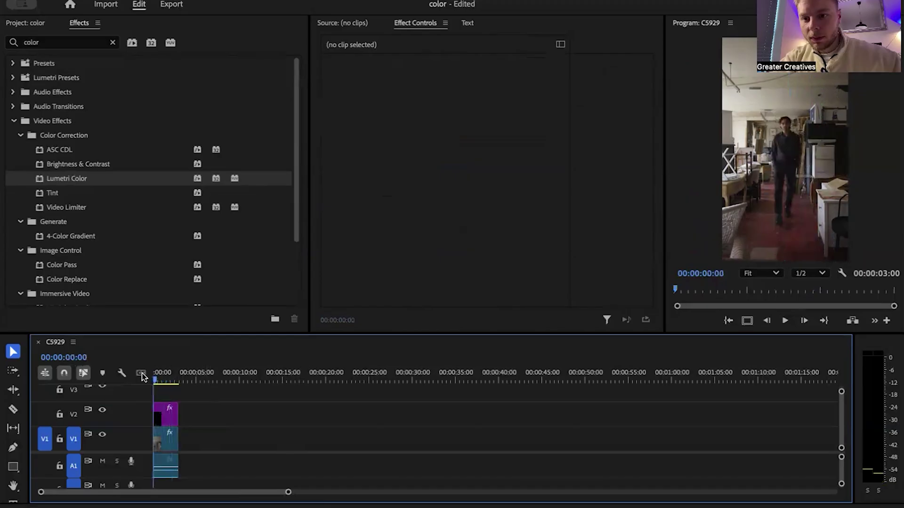
- Play the sequence from the beginning to review the half-brightened C5929 clip
key(space)
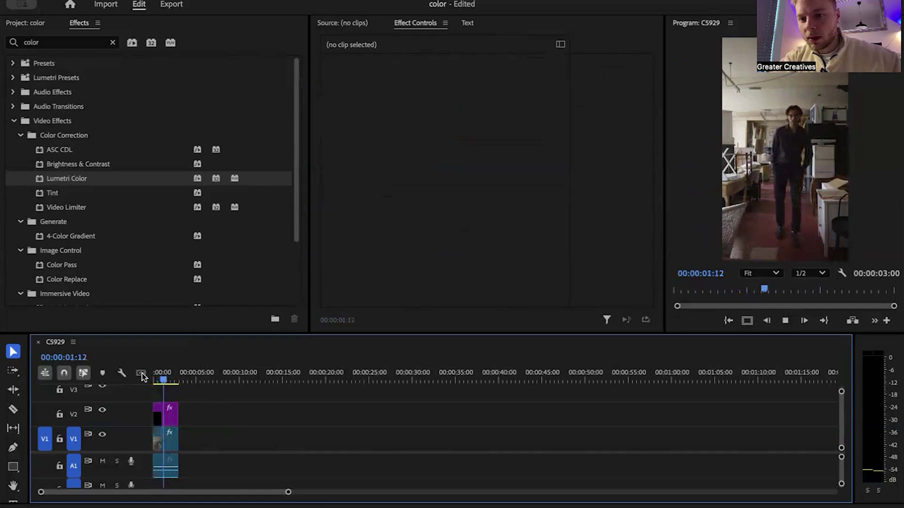